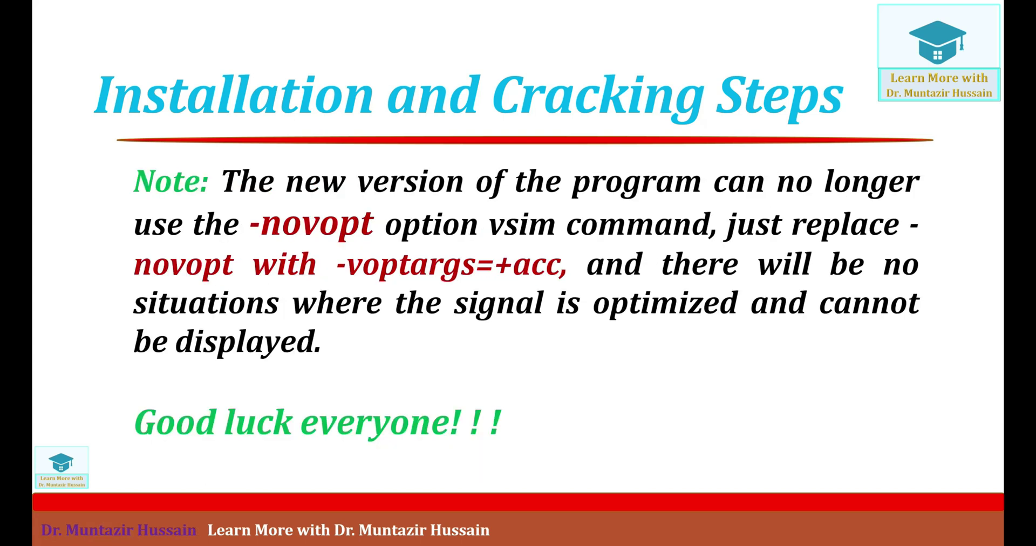
Leave the slide show, open the Mentor Graphics ModelSim SE 2020.4 x64 folder in File Explorer and launch the modelsim-win64-2020.4-se_Downloadly.ir installer.
key(Escape)
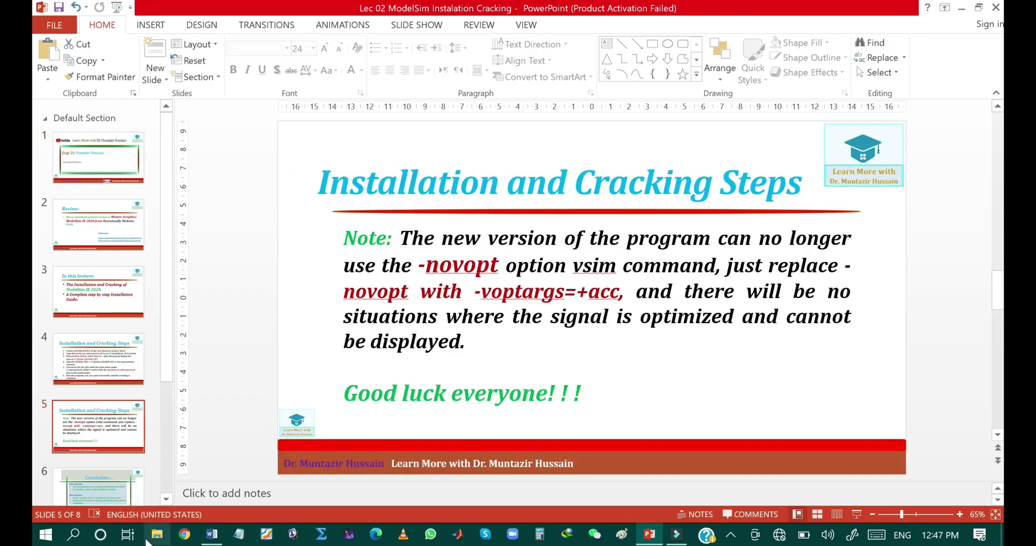
right_click(147, 539)
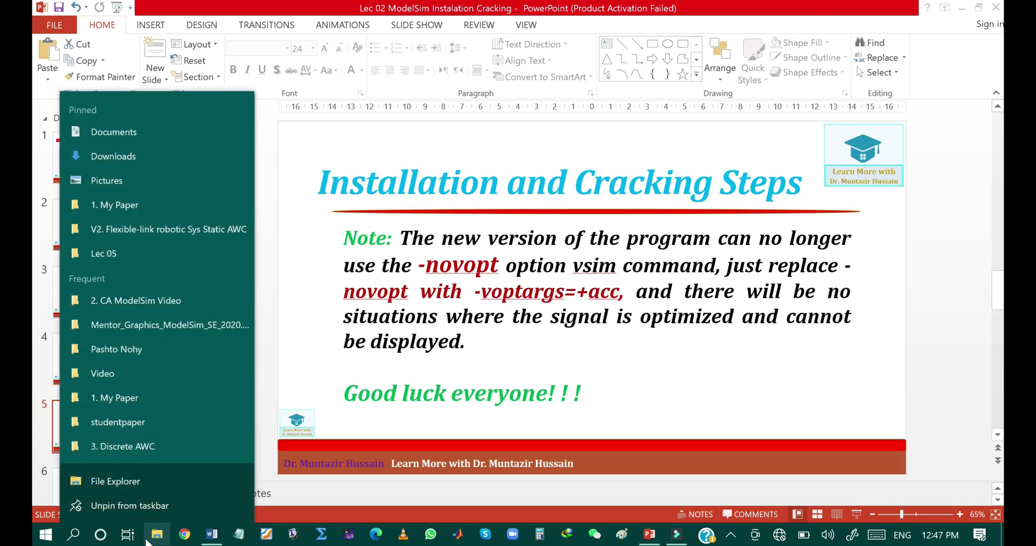
click(141, 324)
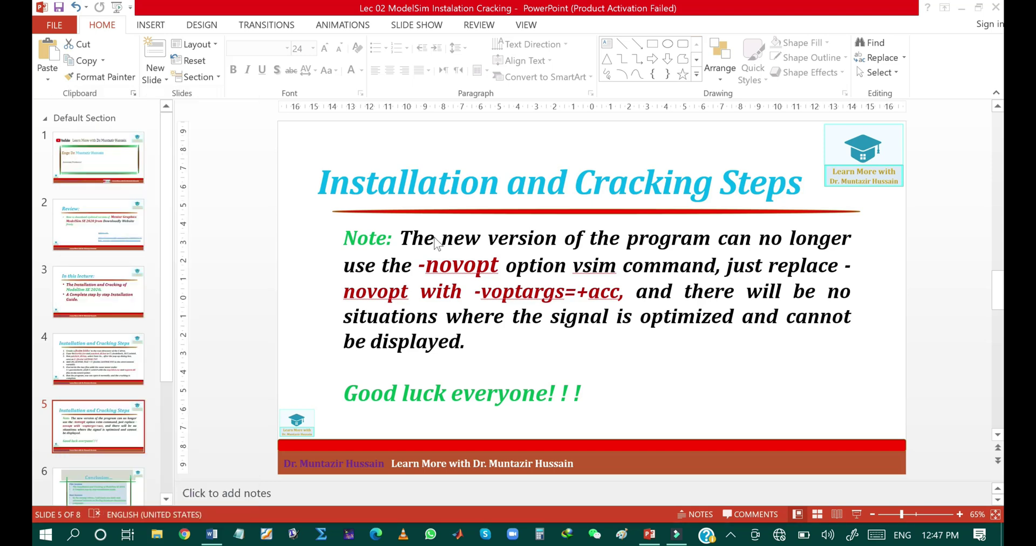
mouse_move(335, 101)
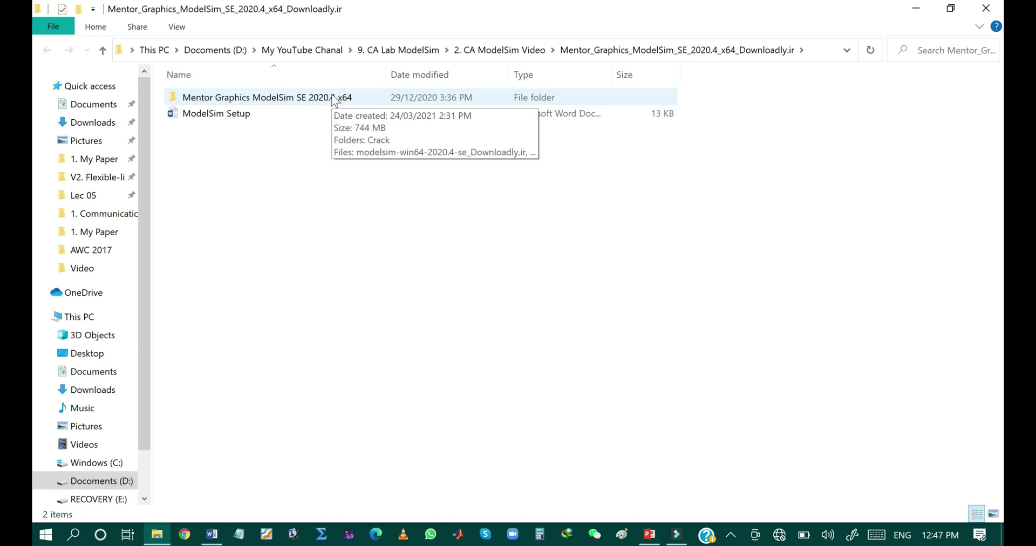
double_click(332, 99)
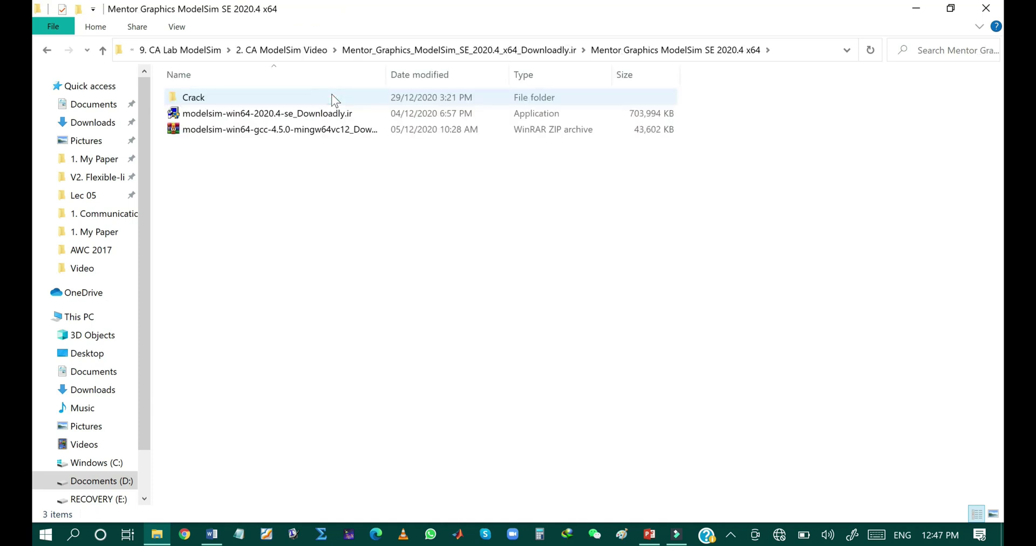
double_click(301, 113)
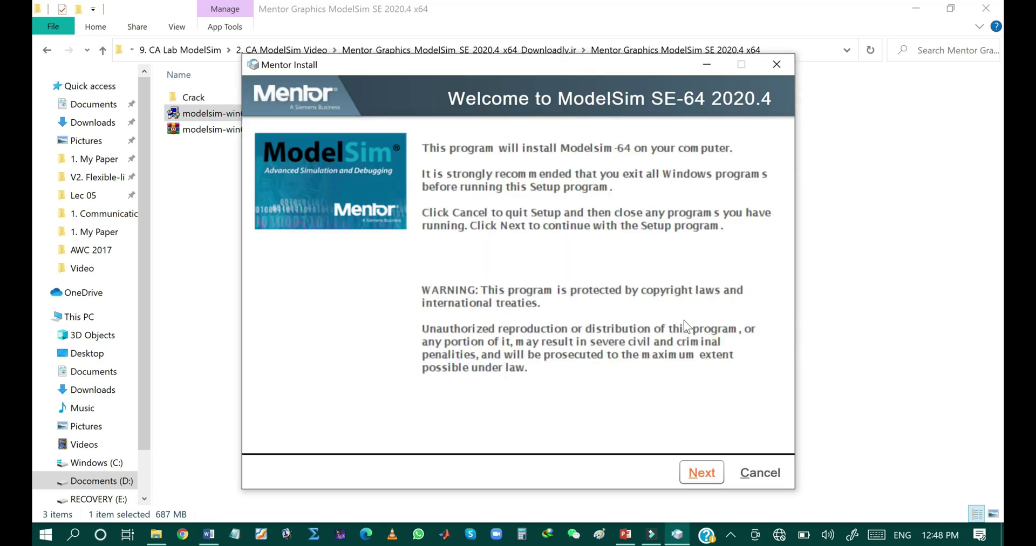
Set the installation target to C:\modeltech64_2020.4, creating that directory, and accept the End-User License Agreement.
click(702, 473)
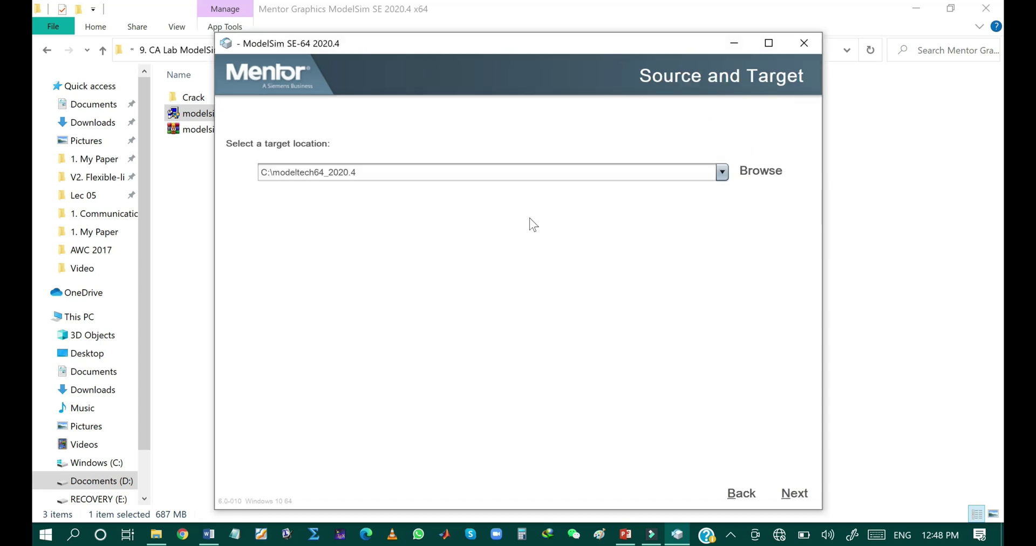
click(721, 172)
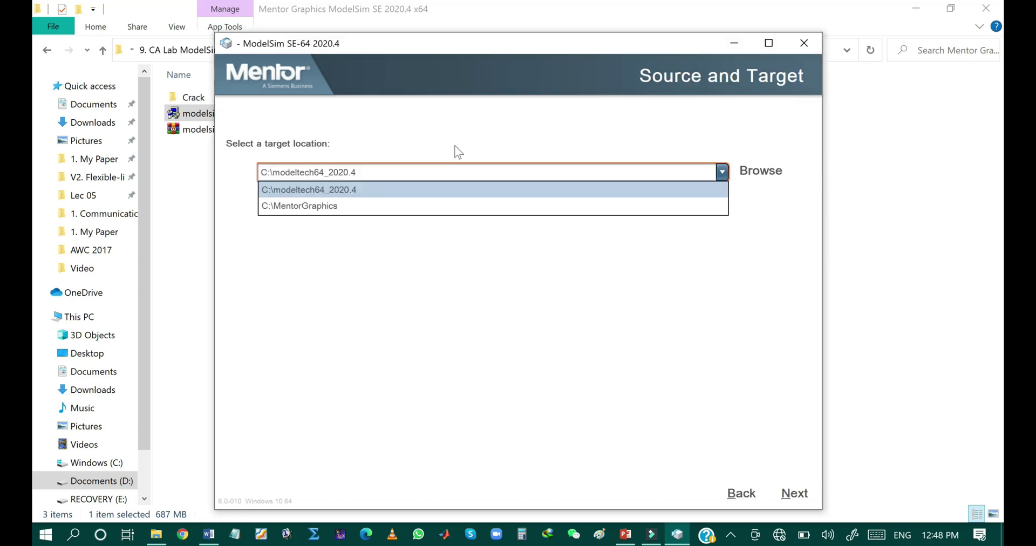
click(722, 172)
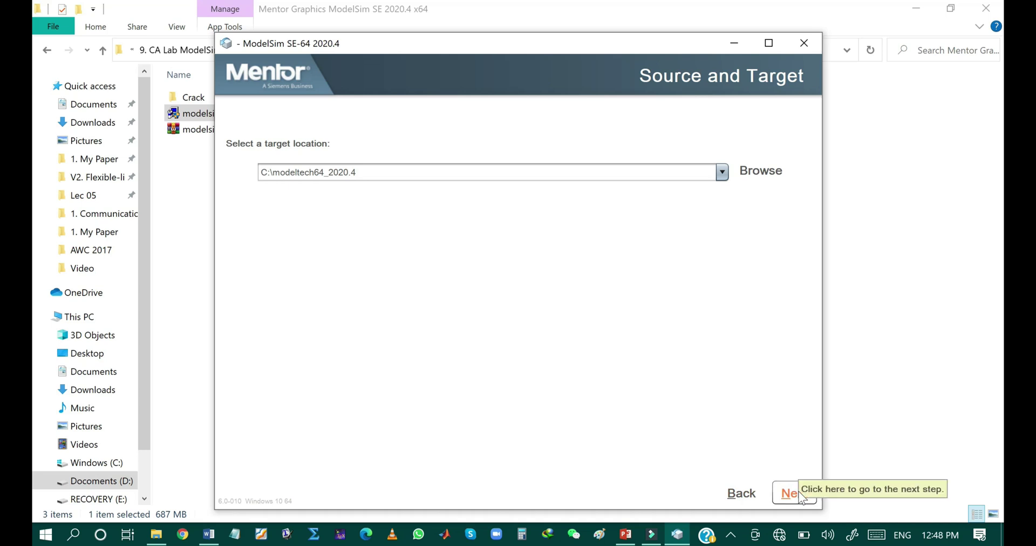
click(800, 495)
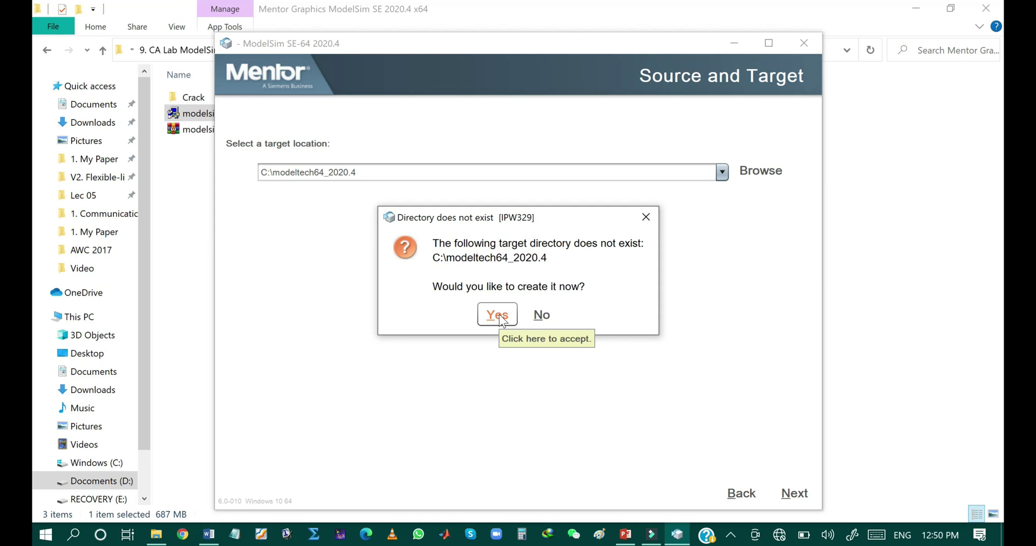
click(497, 315)
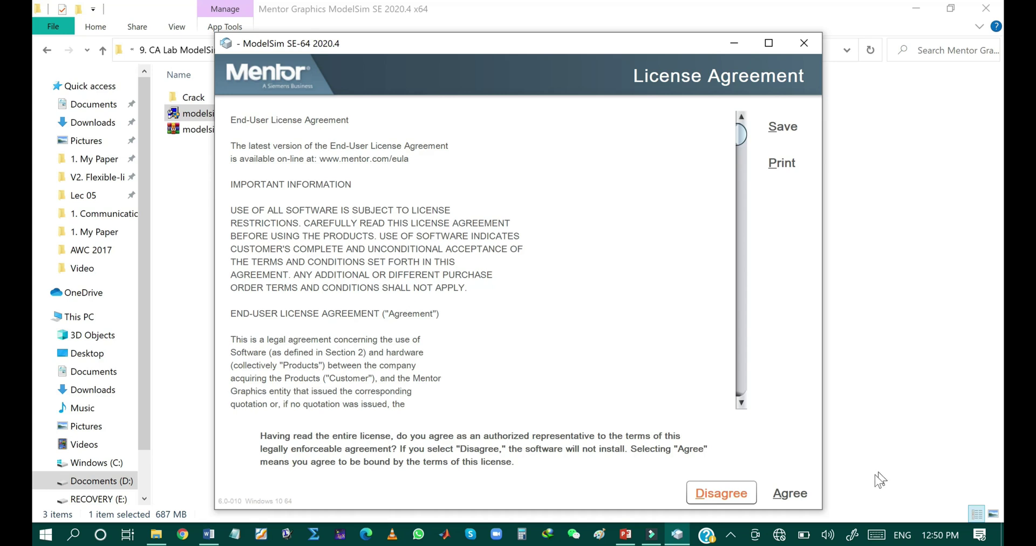
click(801, 492)
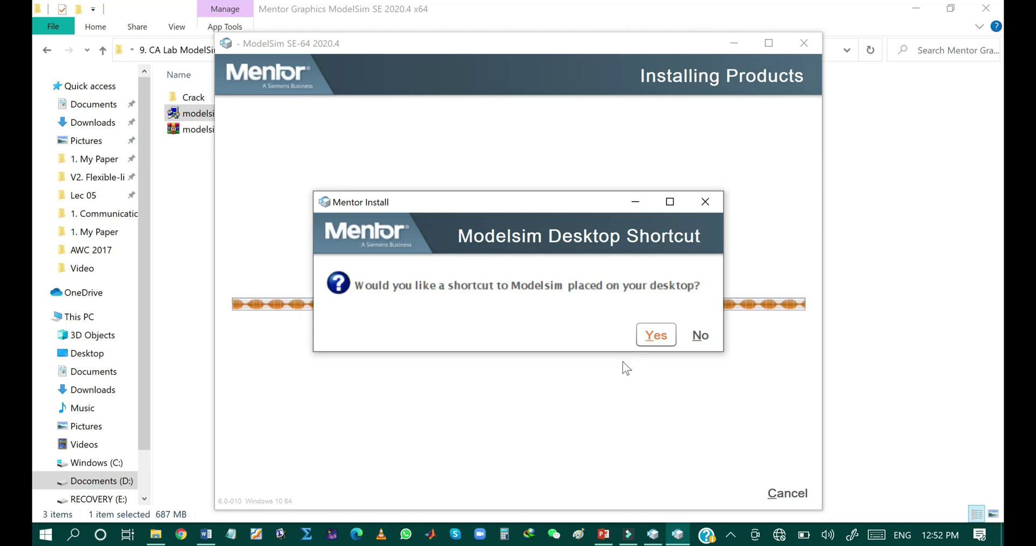
Finish the setup with a desktop shortcut and the executable directory added to the path, declining the hardware security key driver.
click(664, 341)
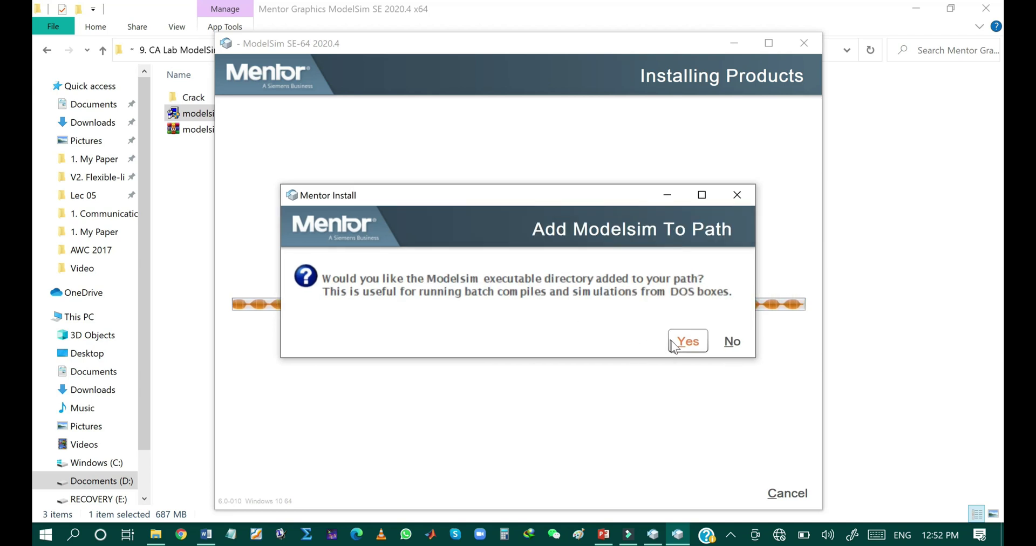
click(689, 343)
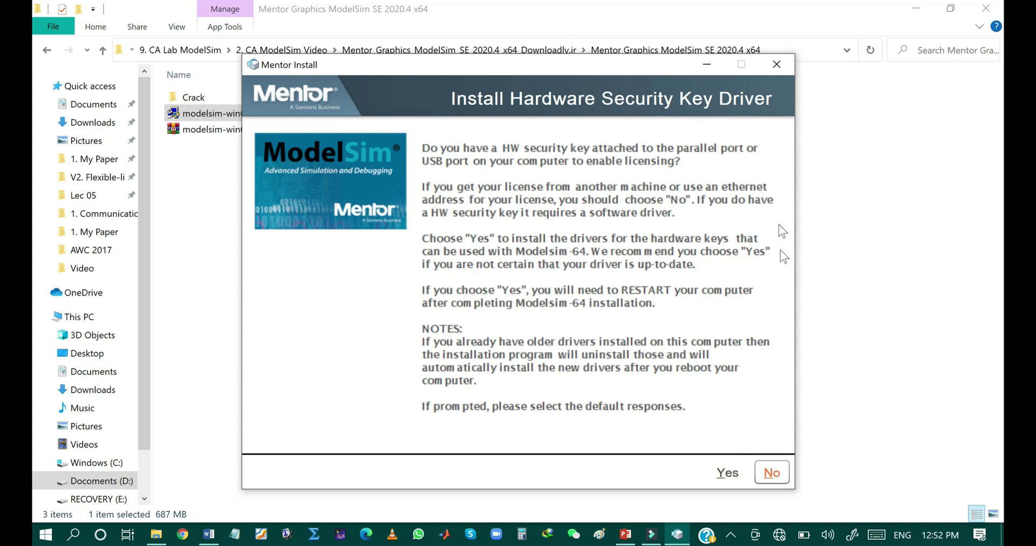
click(773, 475)
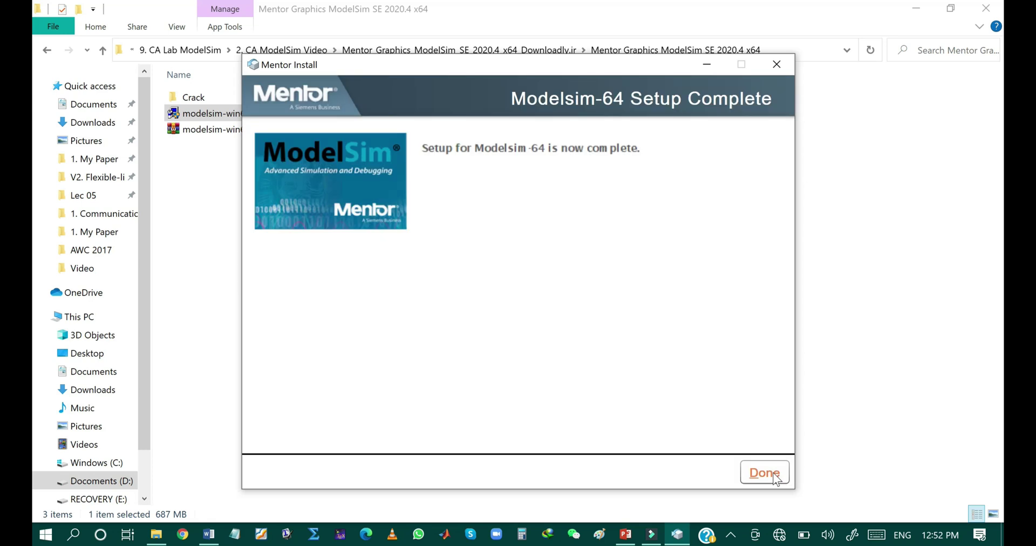
click(775, 474)
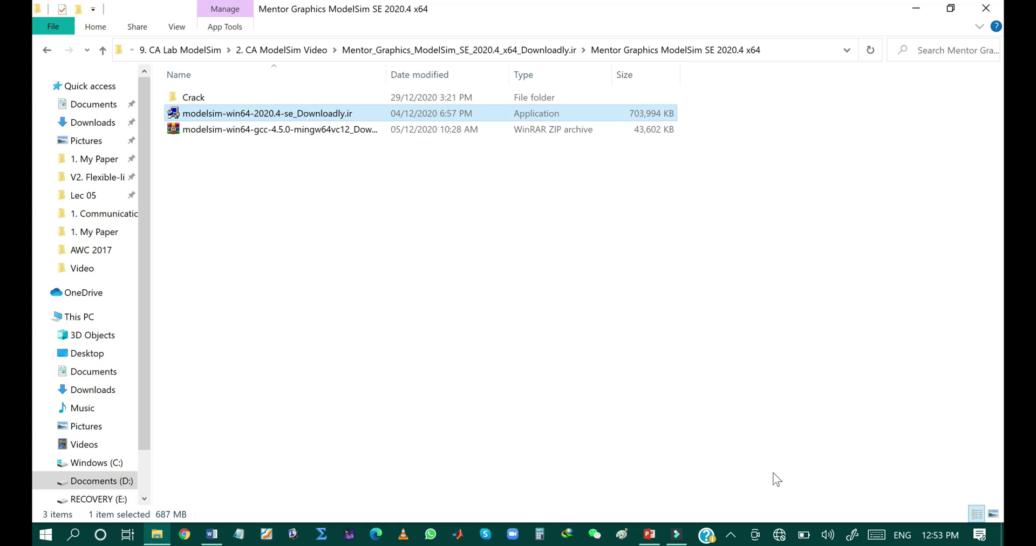
Check the installation steps on slide 4 in PowerPoint and open the C drive in a new File Explorer window.
click(649, 535)
click(95, 346)
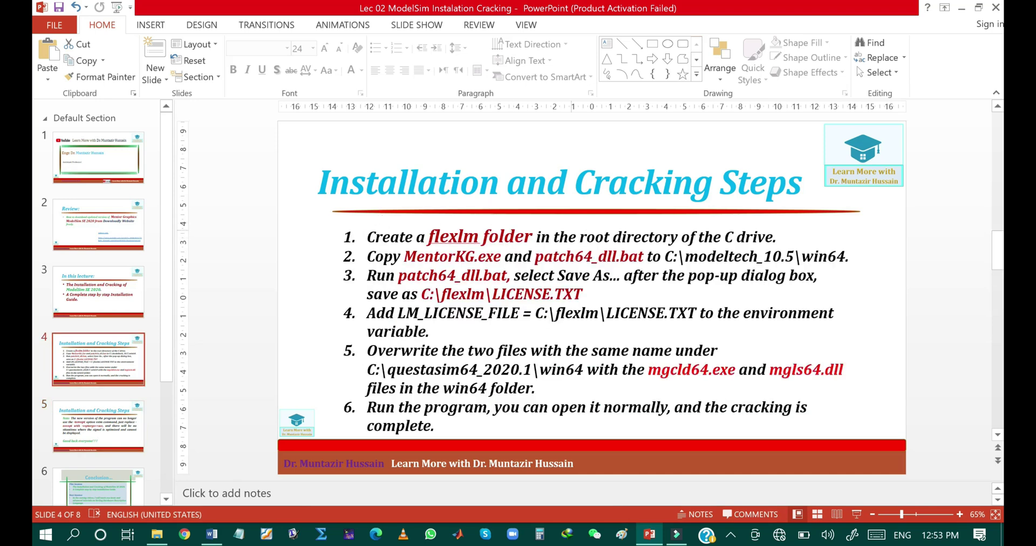
click(157, 536)
right_click(162, 537)
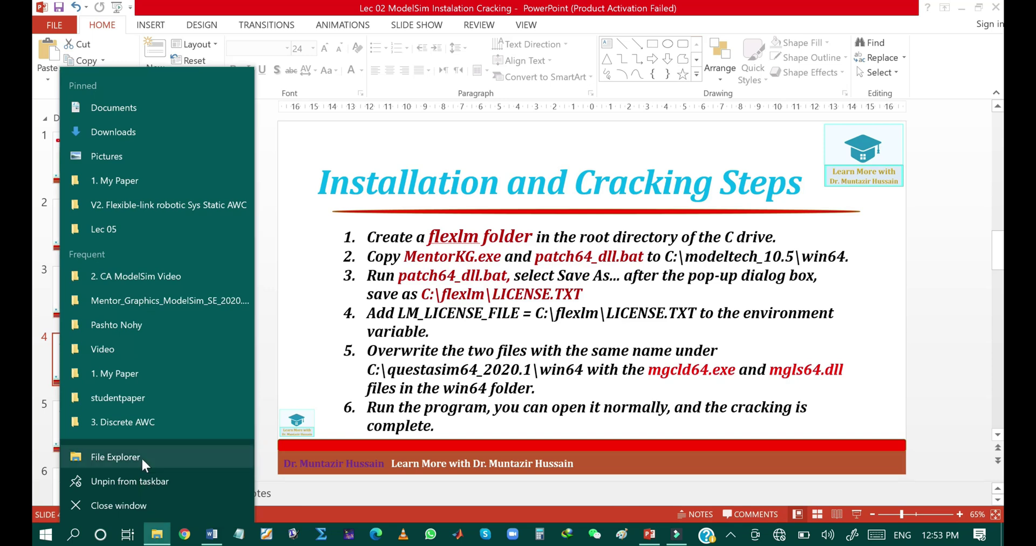
click(136, 457)
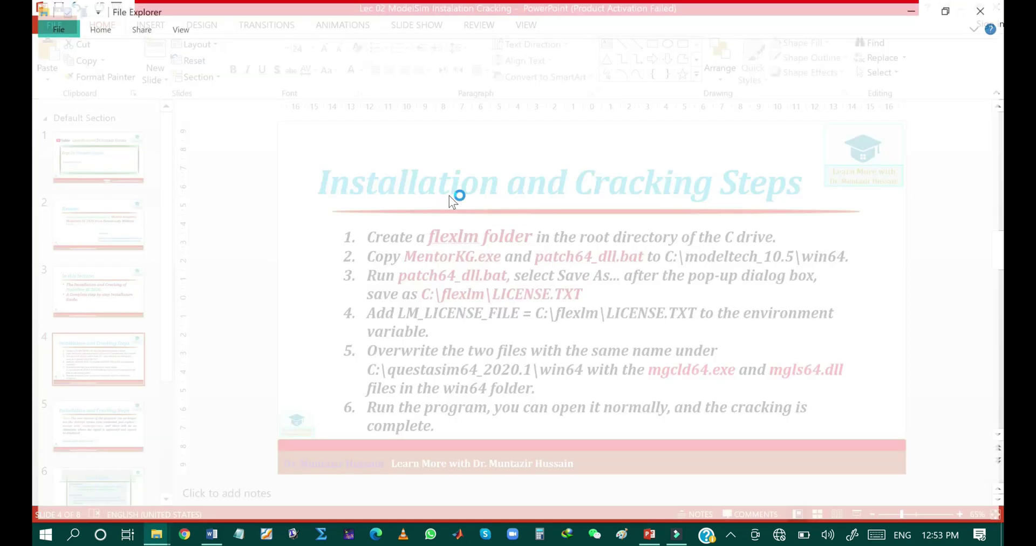
click(96, 463)
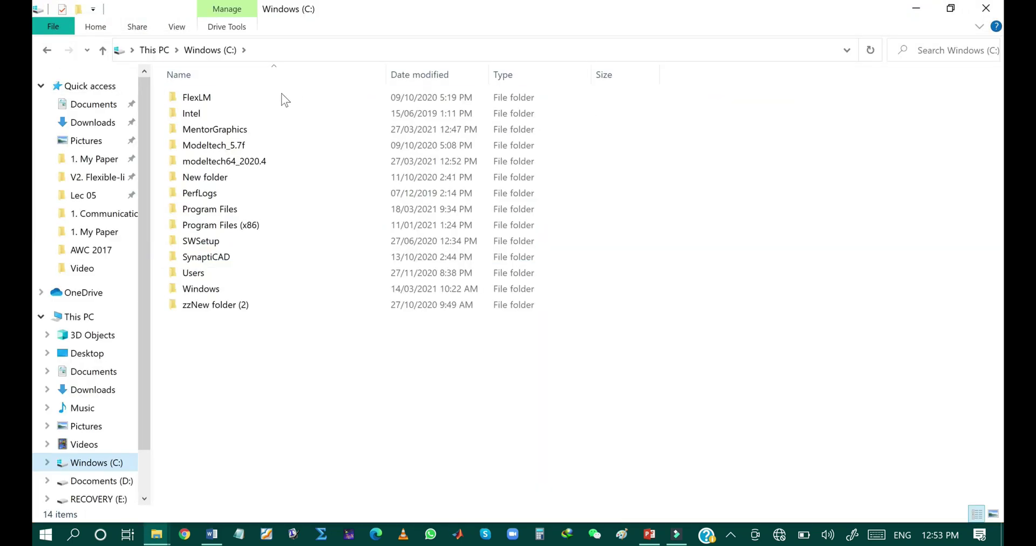
Try to create a new folder named FLexLm in the root directory of the C drive.
click(273, 99)
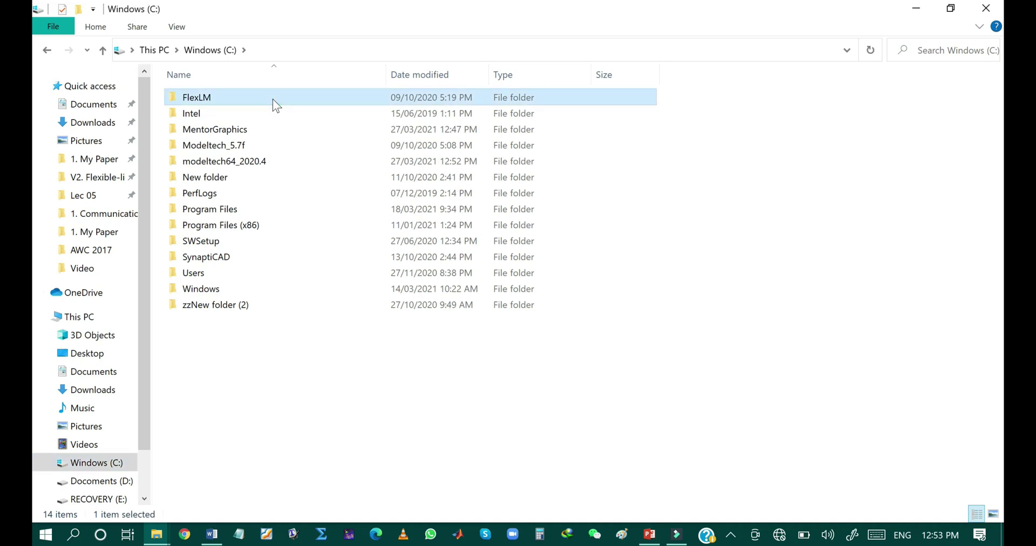
right_click(345, 398)
mouse_move(312, 363)
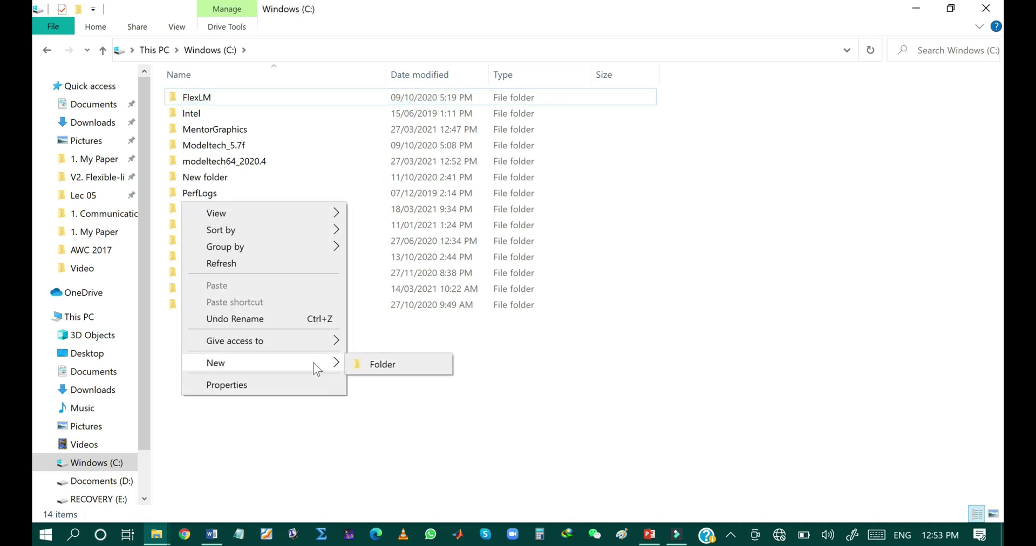
click(381, 363)
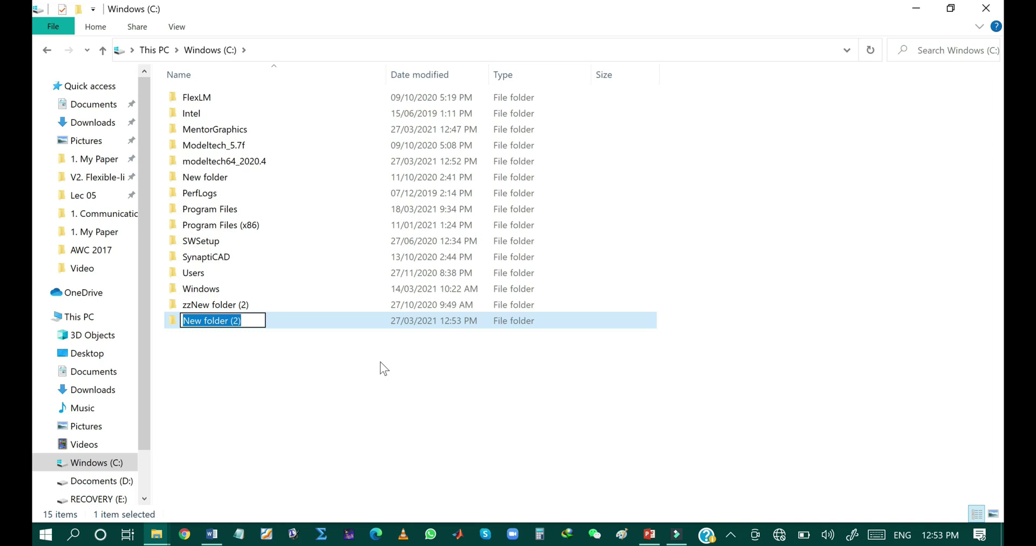
text(FLex)
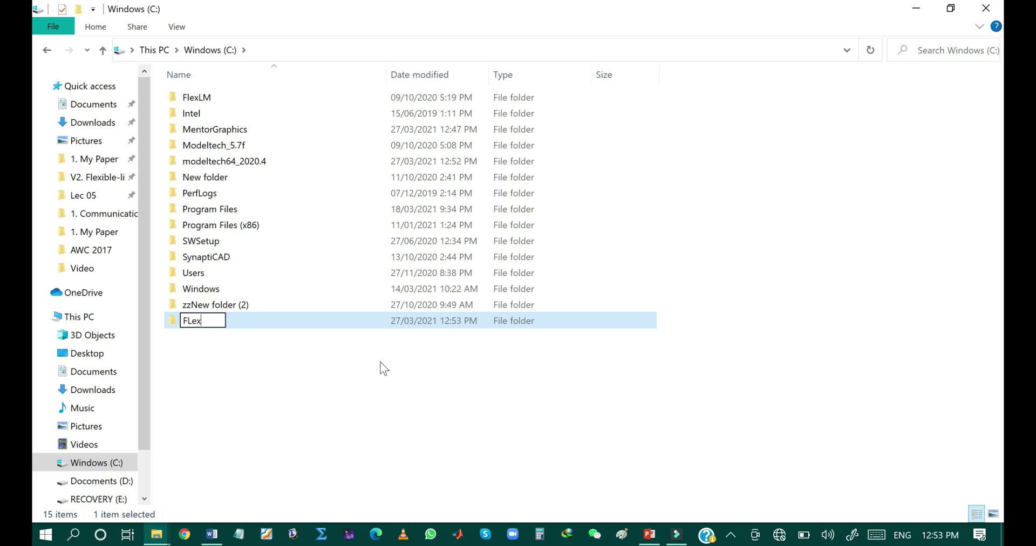
text(Lm)
Copy the MentorKG and patch64_dll files from the Crack 1 folder inside the ModelSim package's Crack folder.
key(alt+Tab)
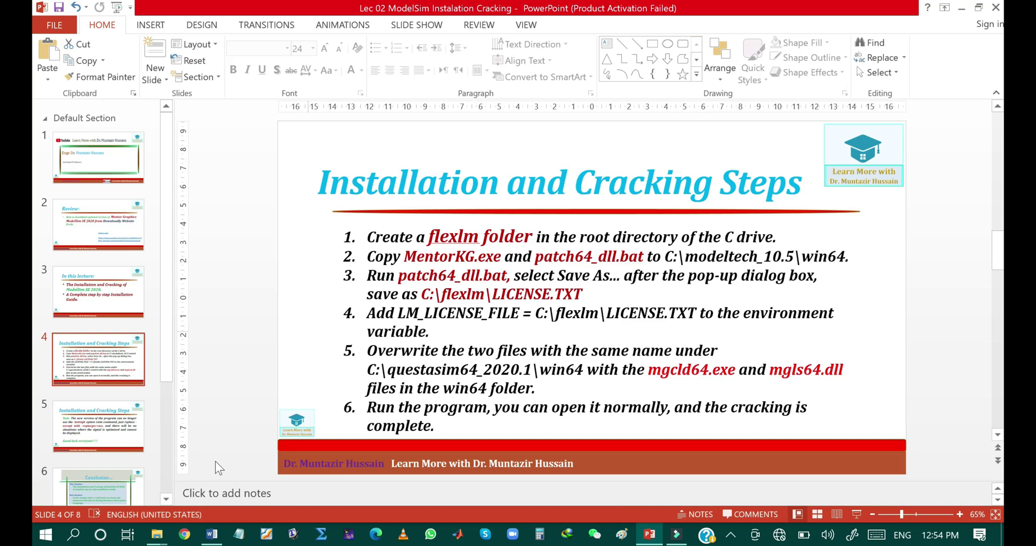
mouse_move(162, 537)
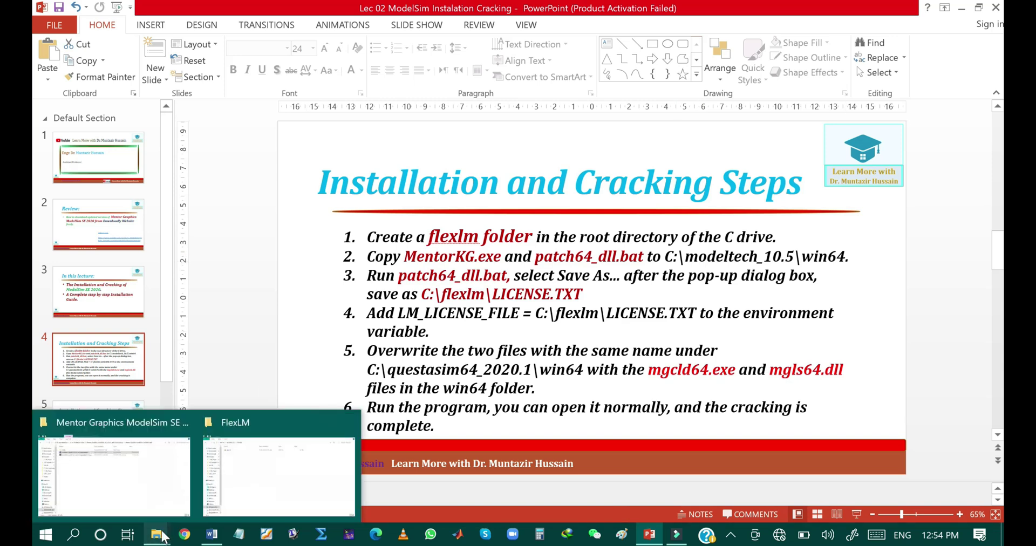
click(150, 471)
double_click(203, 95)
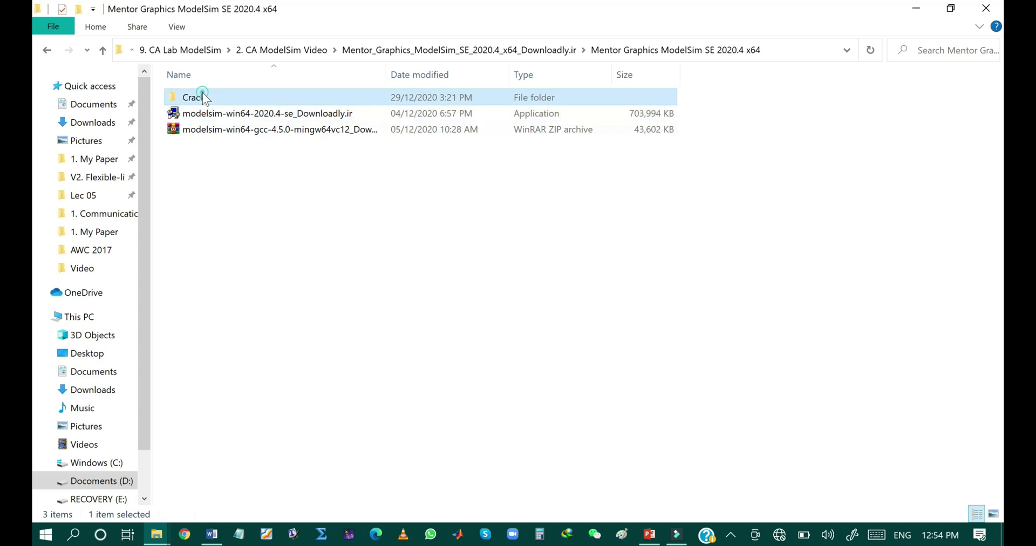
double_click(225, 94)
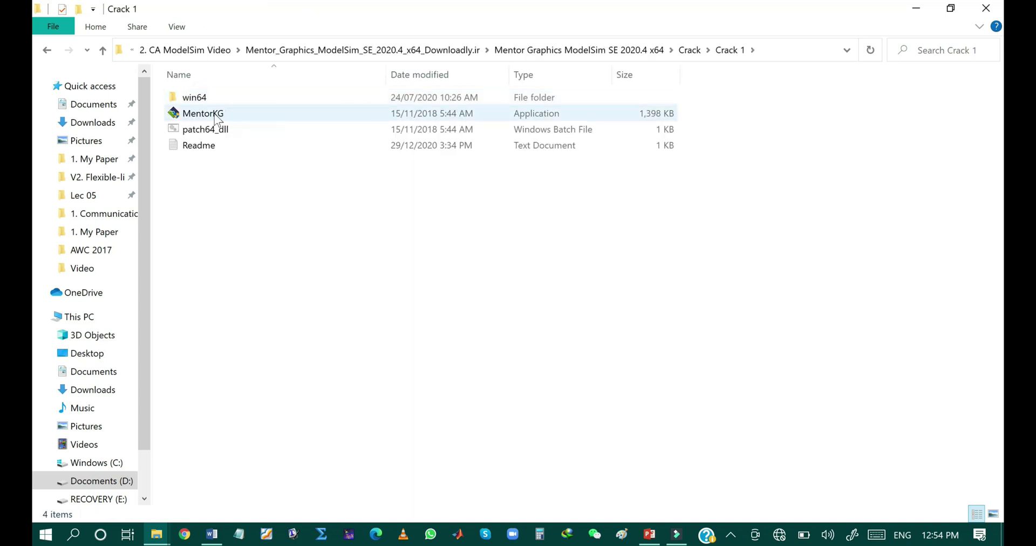
click(215, 116)
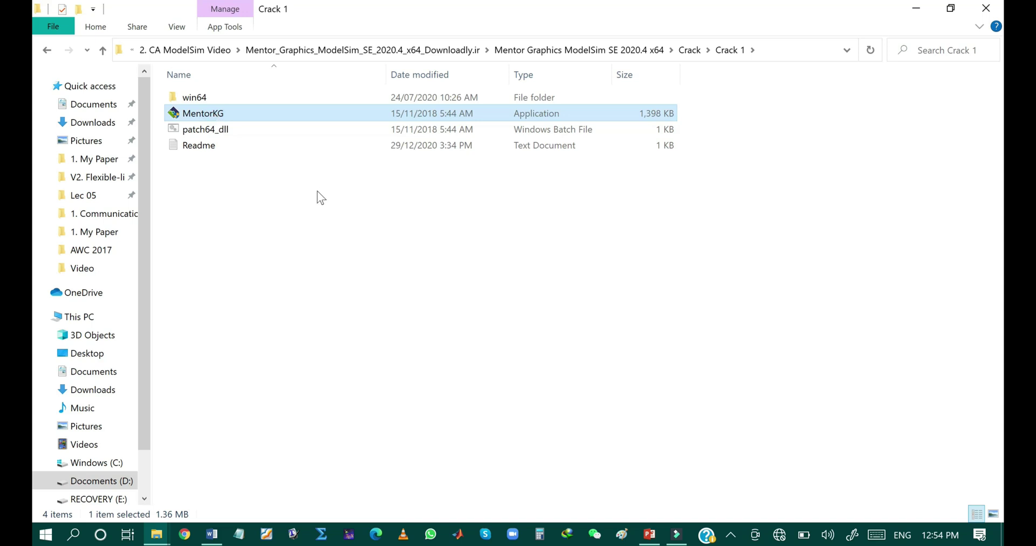
ctrl+click(205, 129)
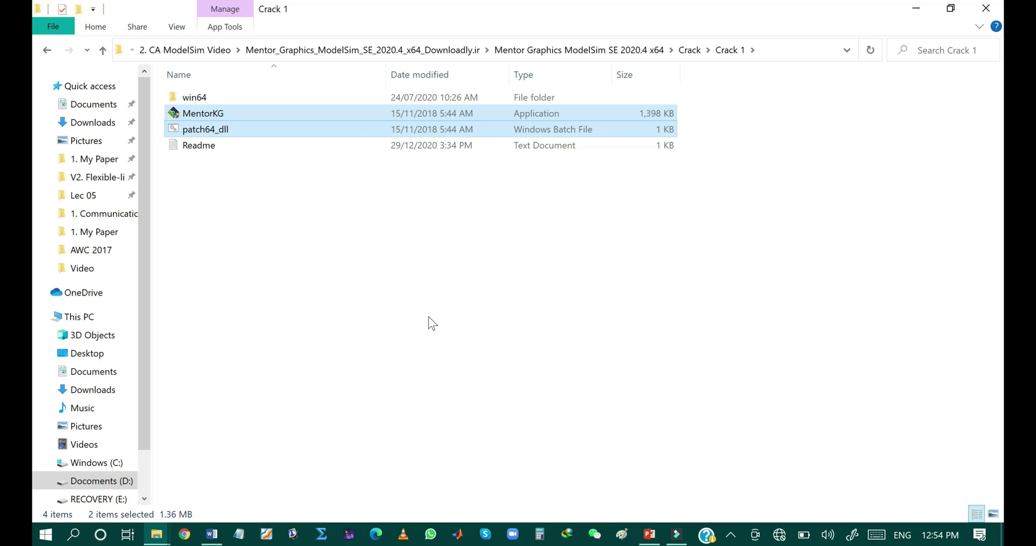
right_click(254, 130)
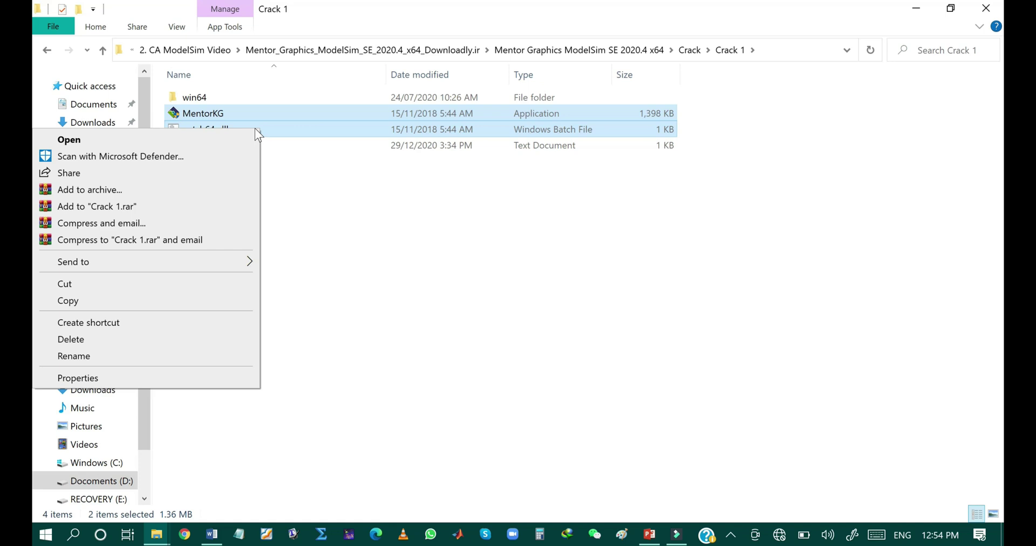
click(141, 301)
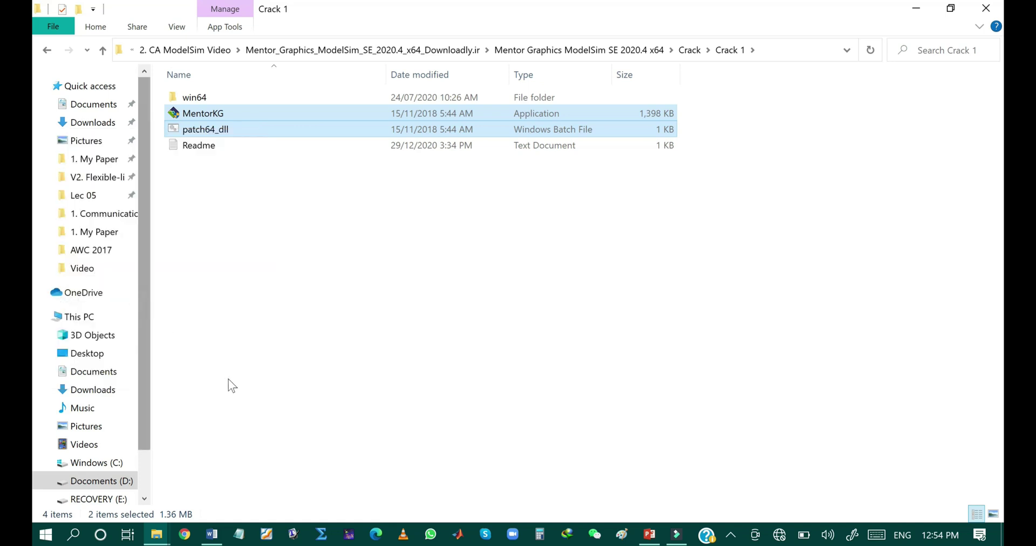
Paste the copied MentorKG and patch64_dll files into the win64 folder of modeltech64_2020.4 on the C drive.
right_click(163, 536)
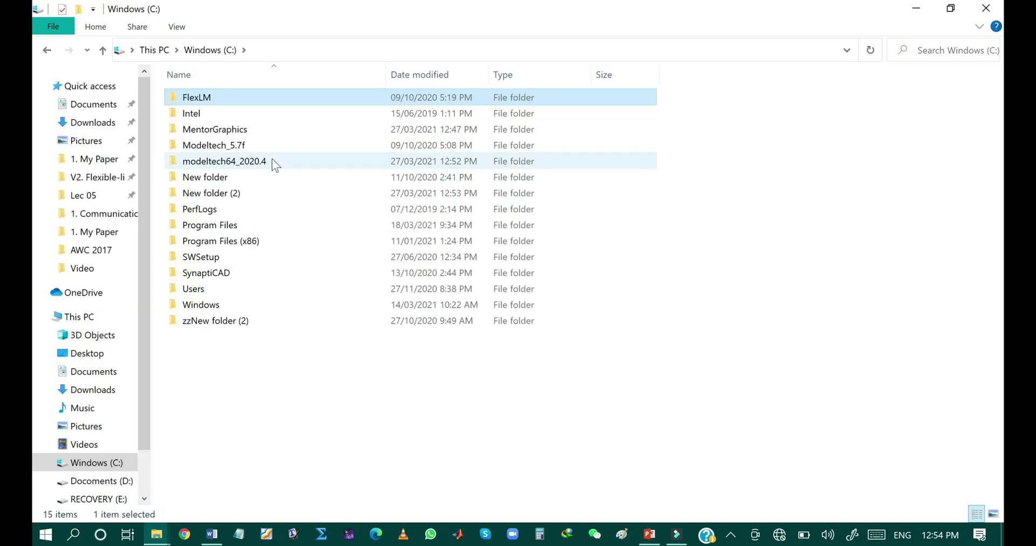
mouse_move(272, 160)
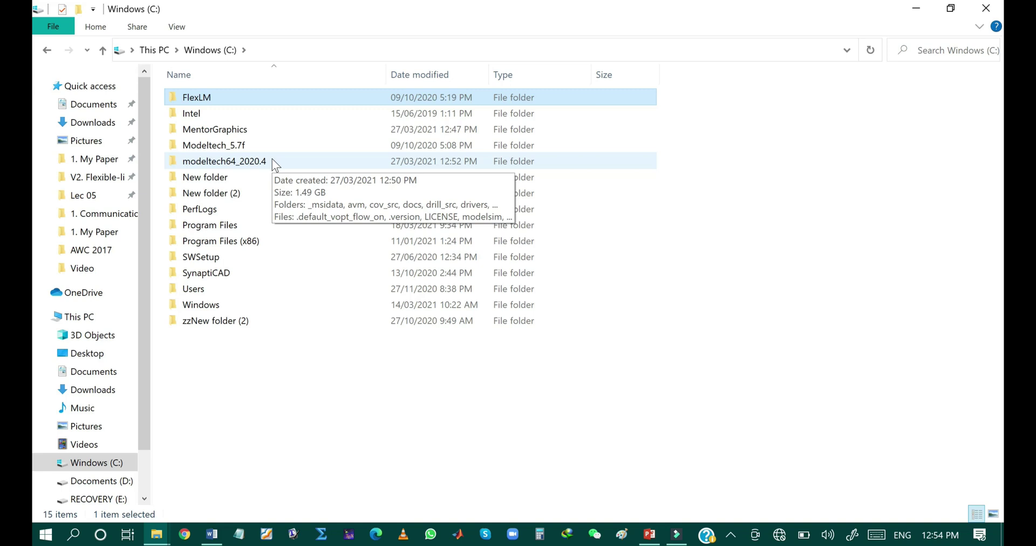
double_click(272, 160)
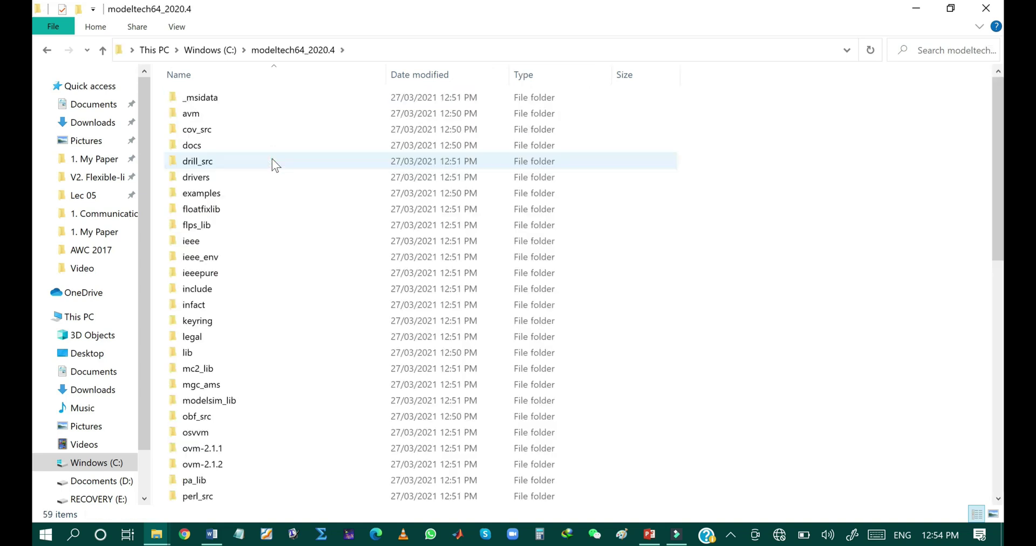
click(395, 340)
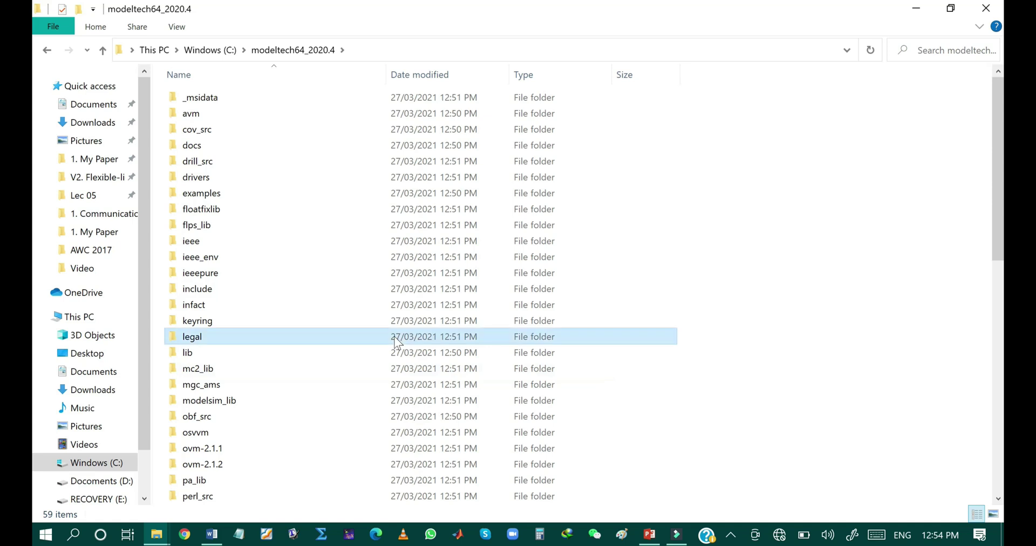
scroll(396, 340, down, 10)
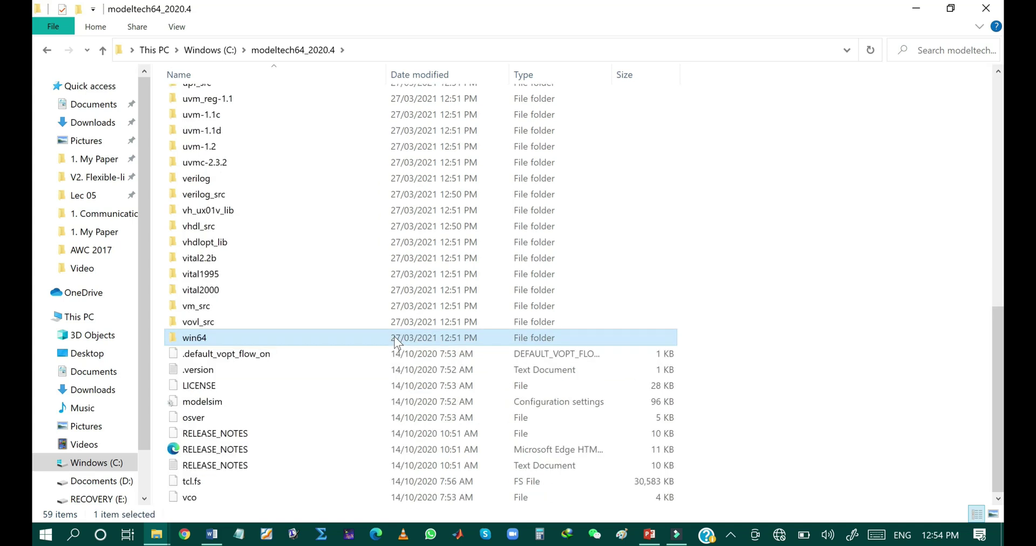
double_click(251, 339)
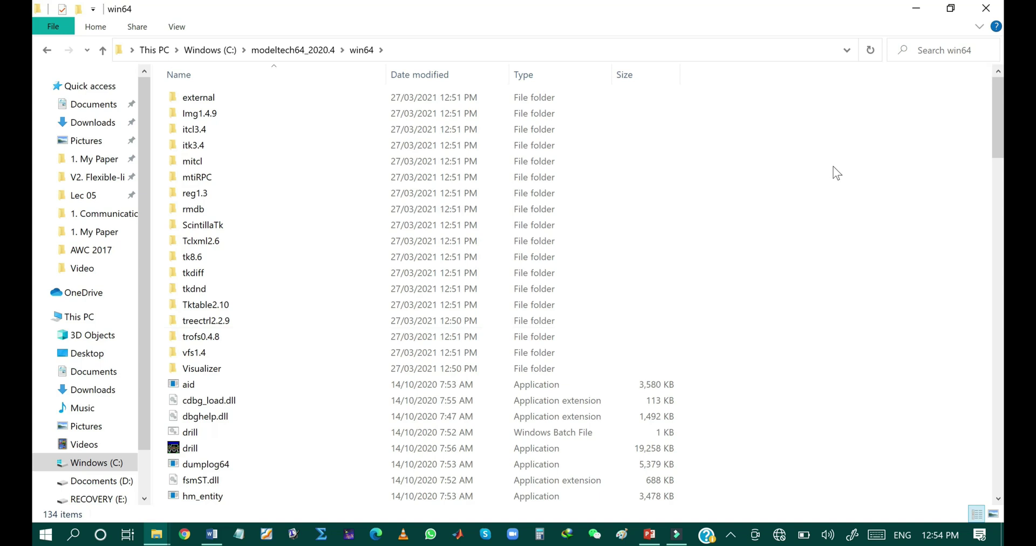
key(ctrl+v)
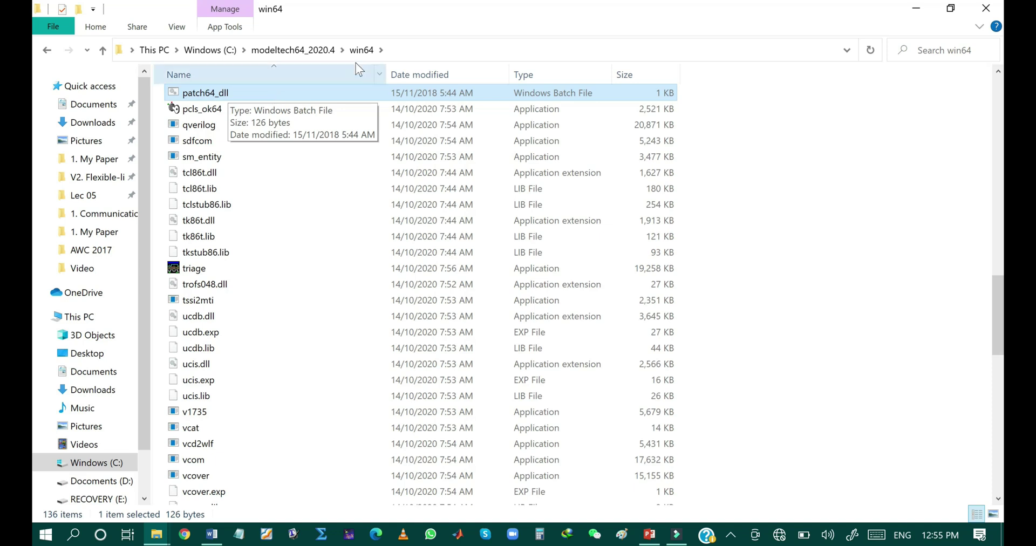
Run the patch64_dll batch file from the win64 folder and look through the LICENSE text it opens in Notepad.
double_click(249, 95)
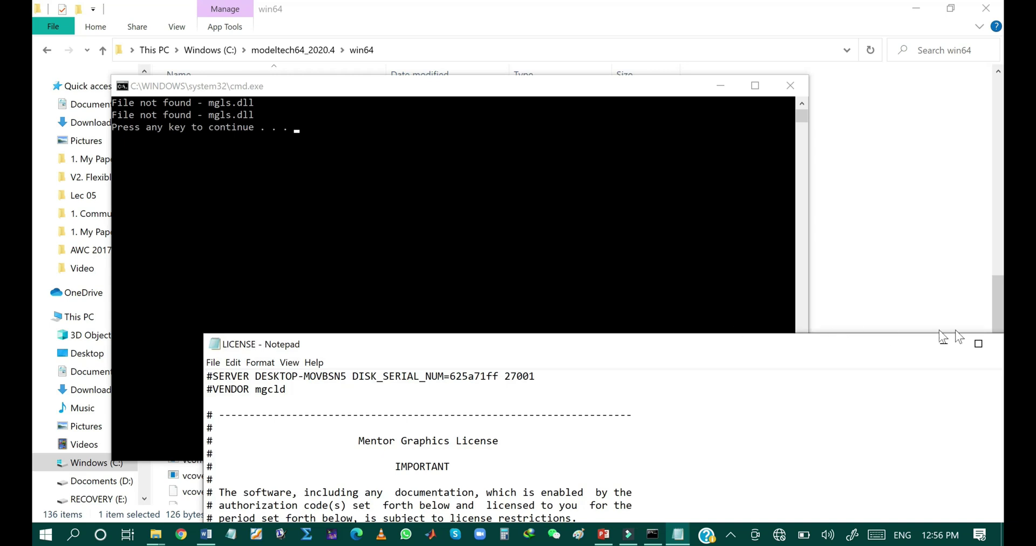
click(978, 344)
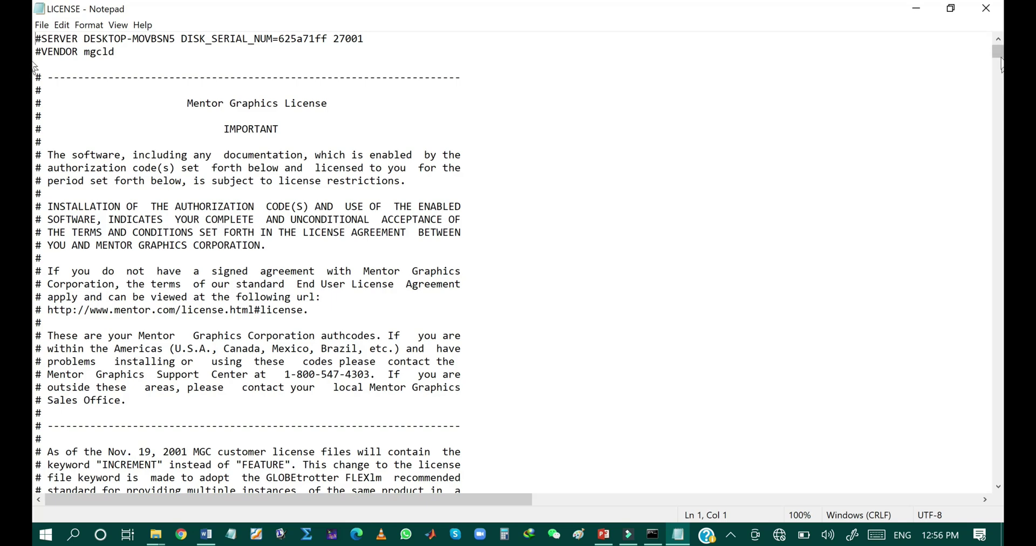
scroll(33, 128, down, 20)
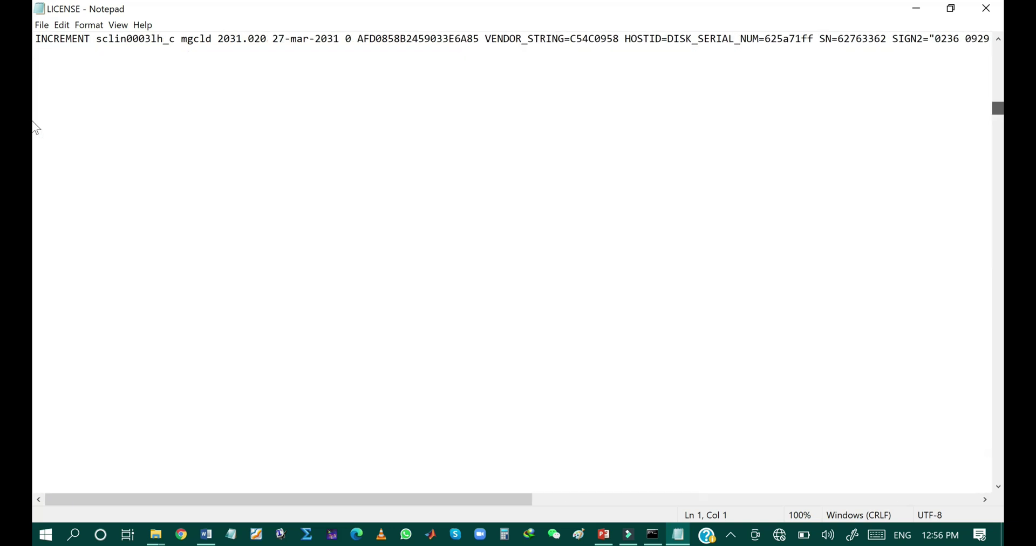
scroll(35, 311, down, 15)
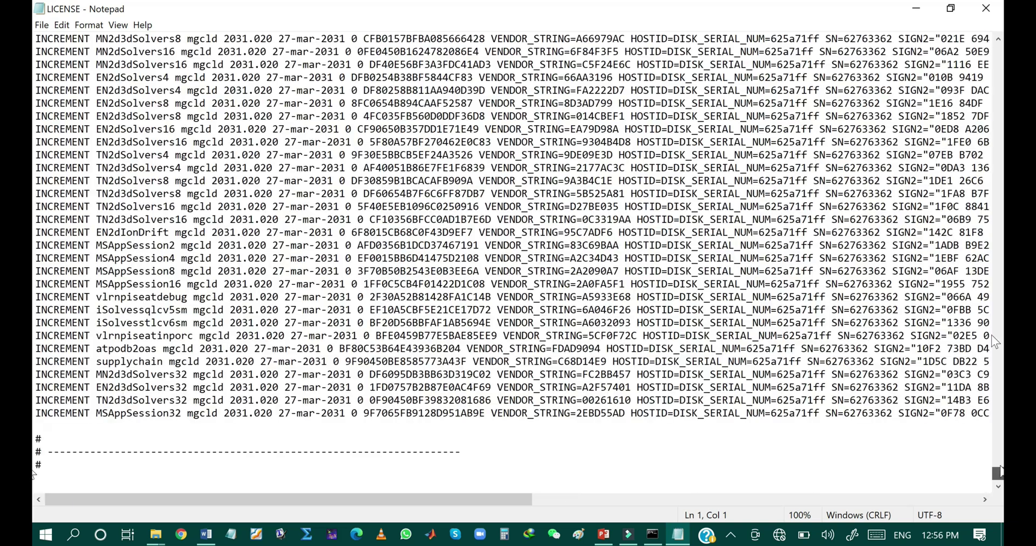
drag(997, 329, 999, 39)
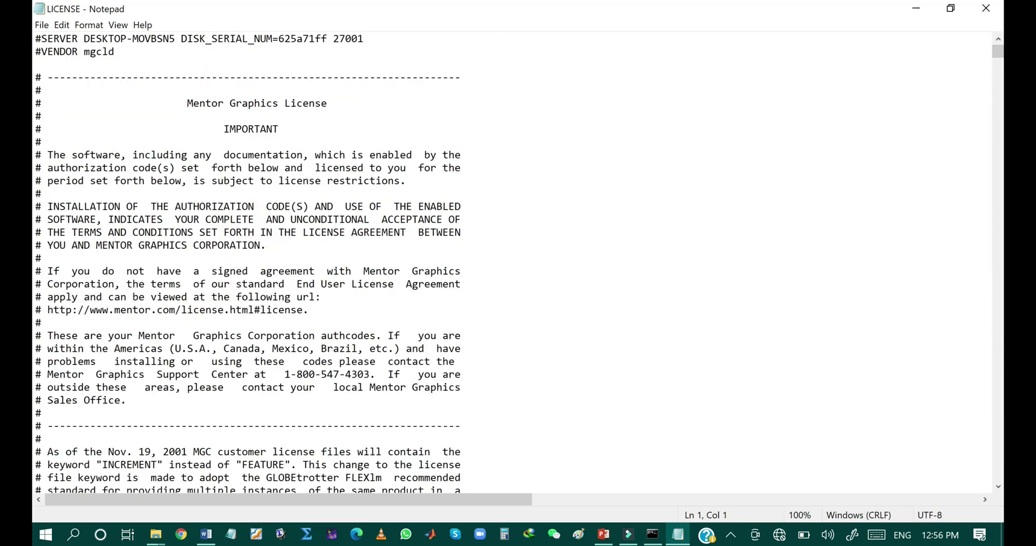
Save the license text as a text document named LICENSE in the FlexLM folder on the C drive.
click(42, 26)
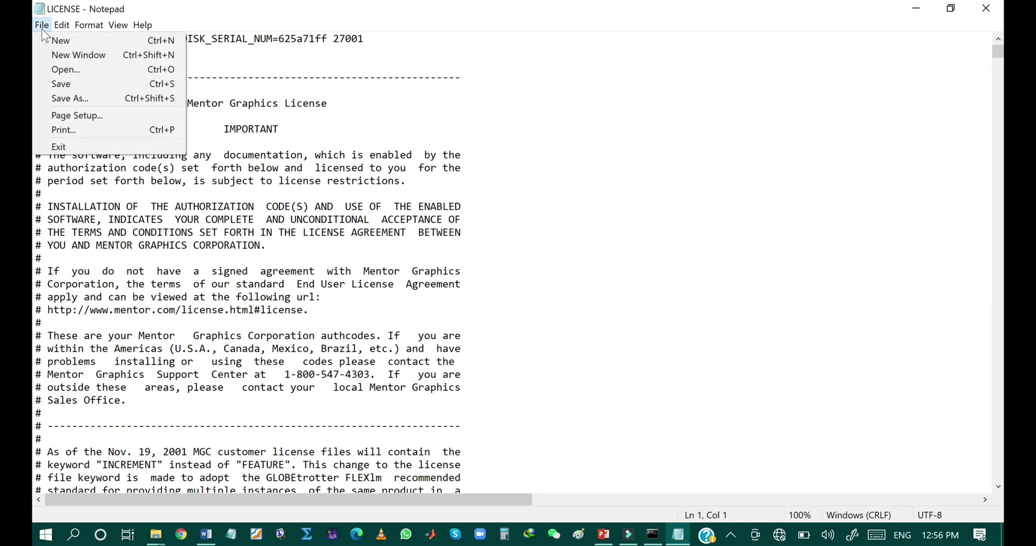
click(85, 99)
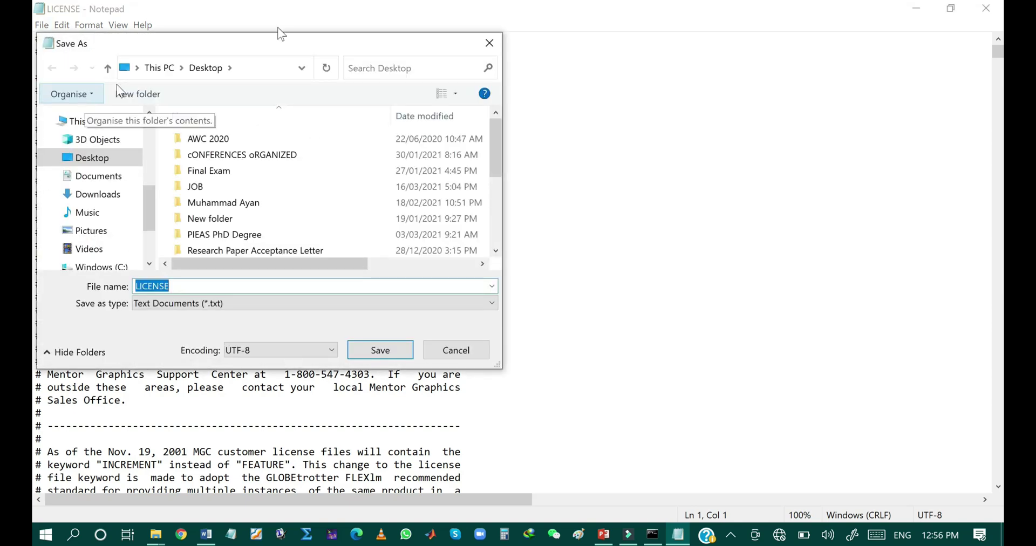
double_click(386, 42)
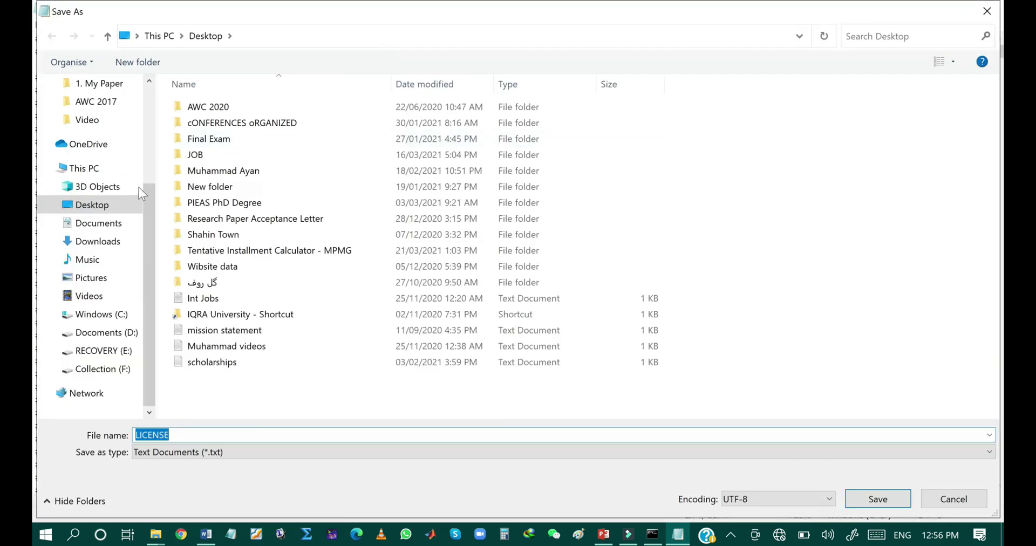
click(126, 317)
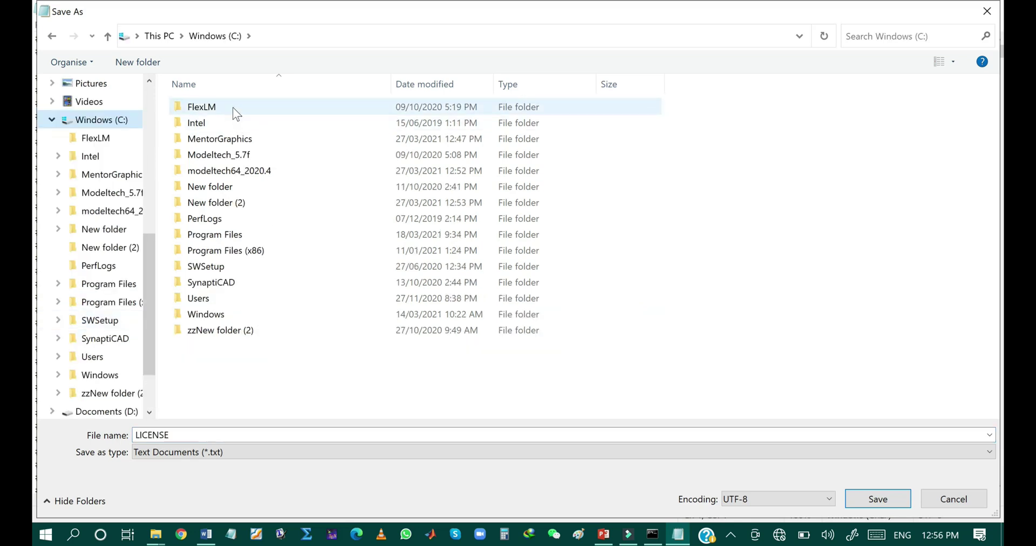
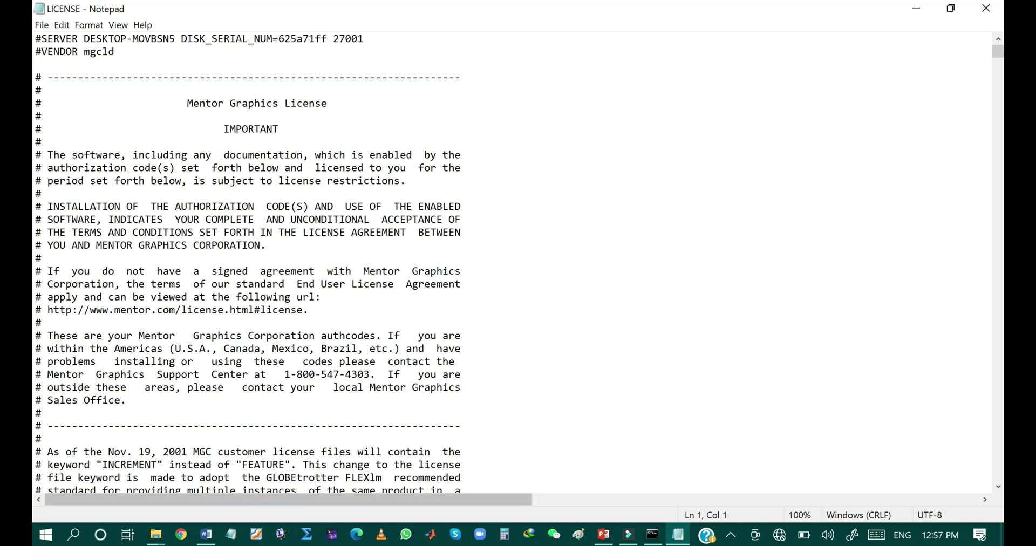
Check the installation steps on the PowerPoint slide and open the Windows environment variables settings.
click(604, 534)
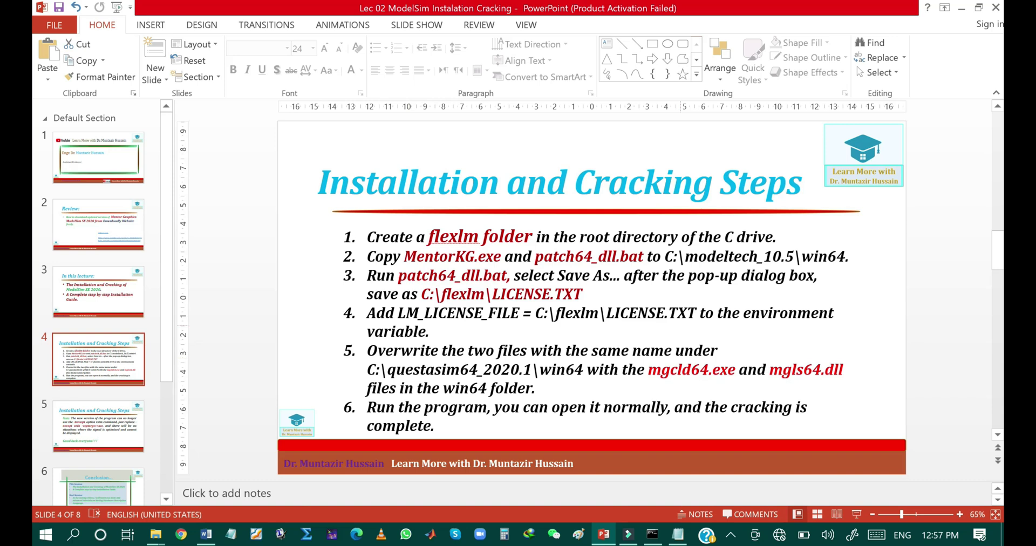
click(73, 536)
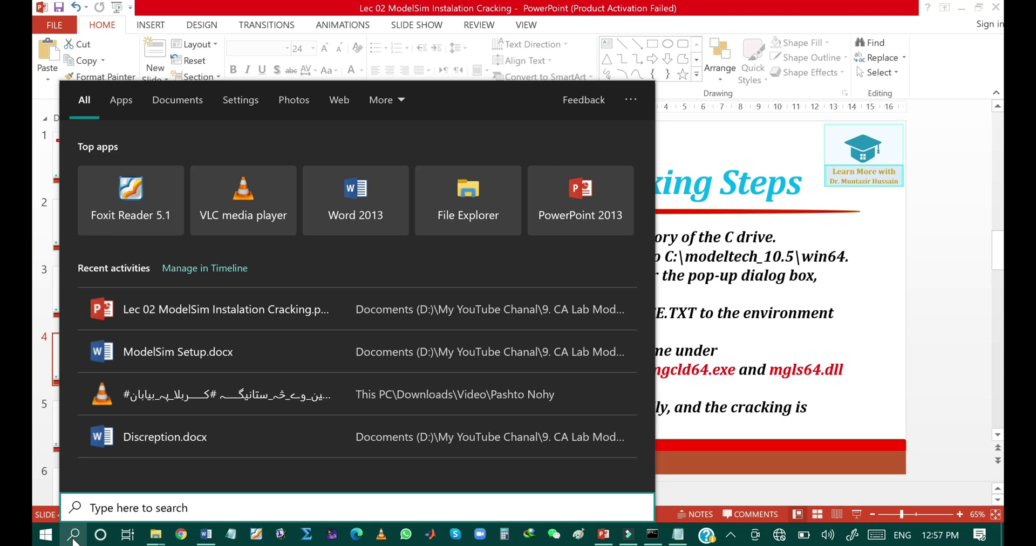
text(envi)
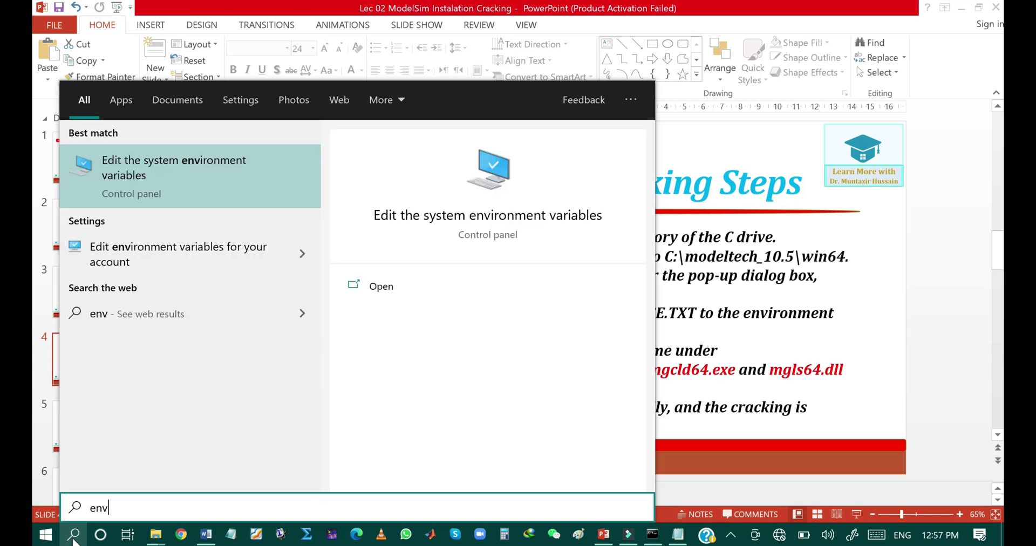
click(140, 166)
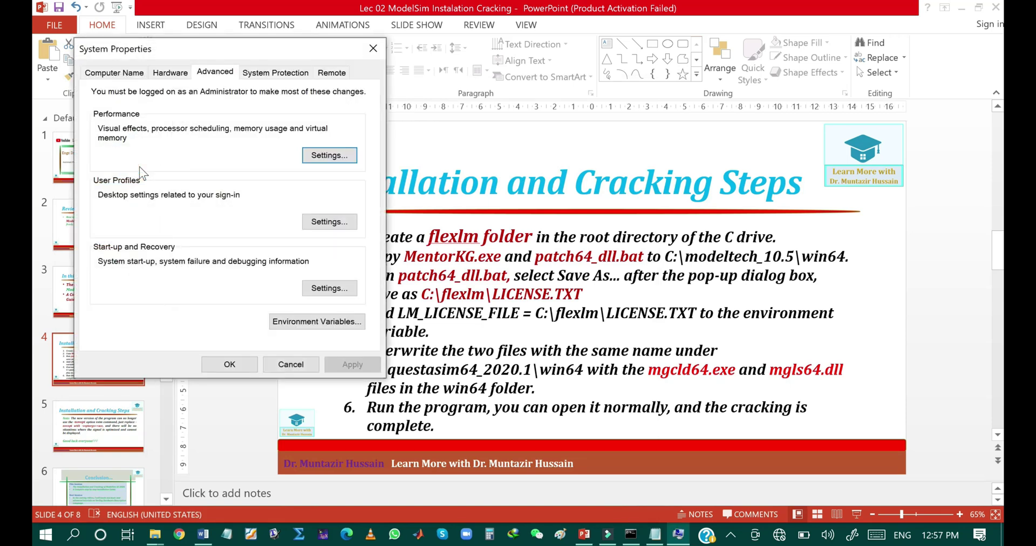
click(295, 324)
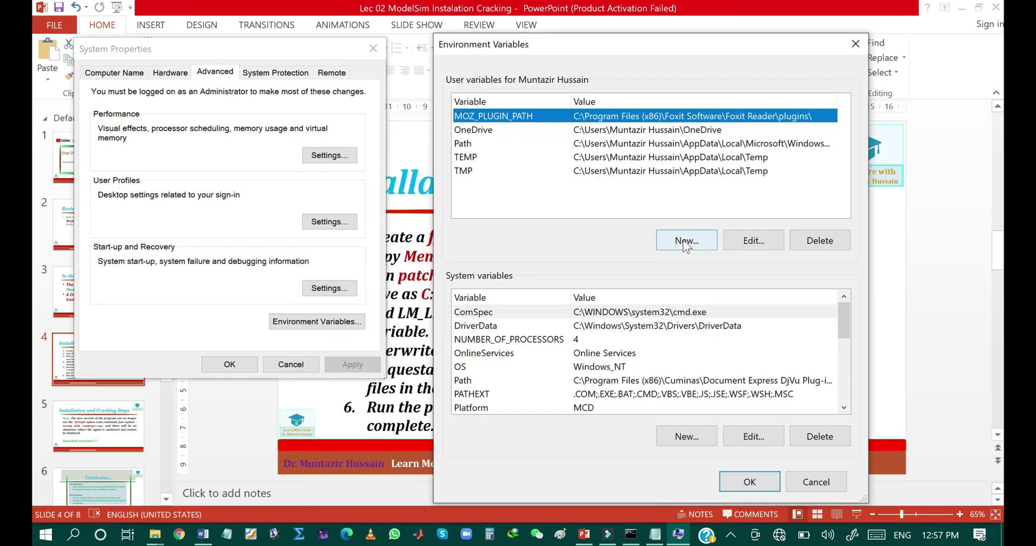
Start a new user variable and name it LM_LICENSE_FILE, copying the name from the ModelSim Setup document in Word.
click(685, 241)
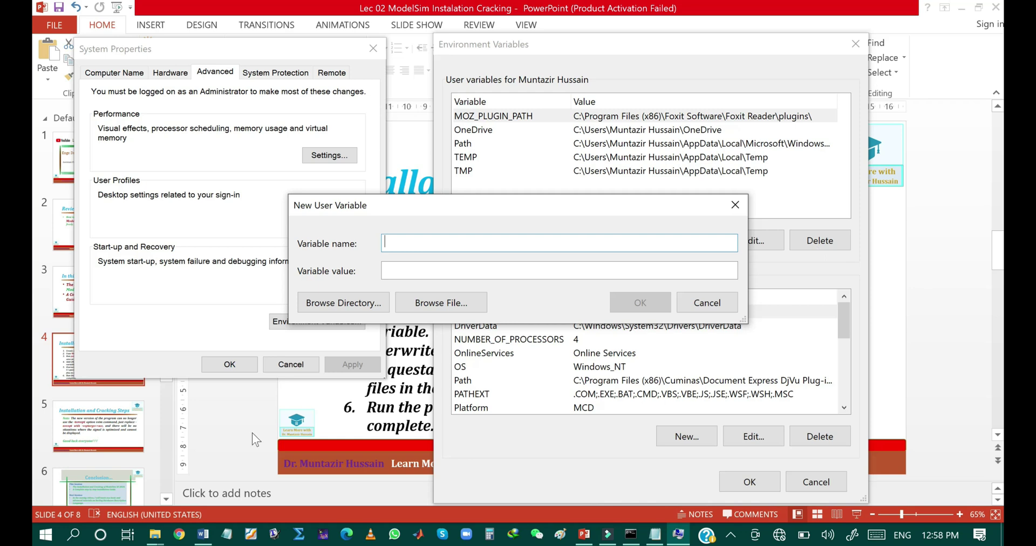
click(203, 534)
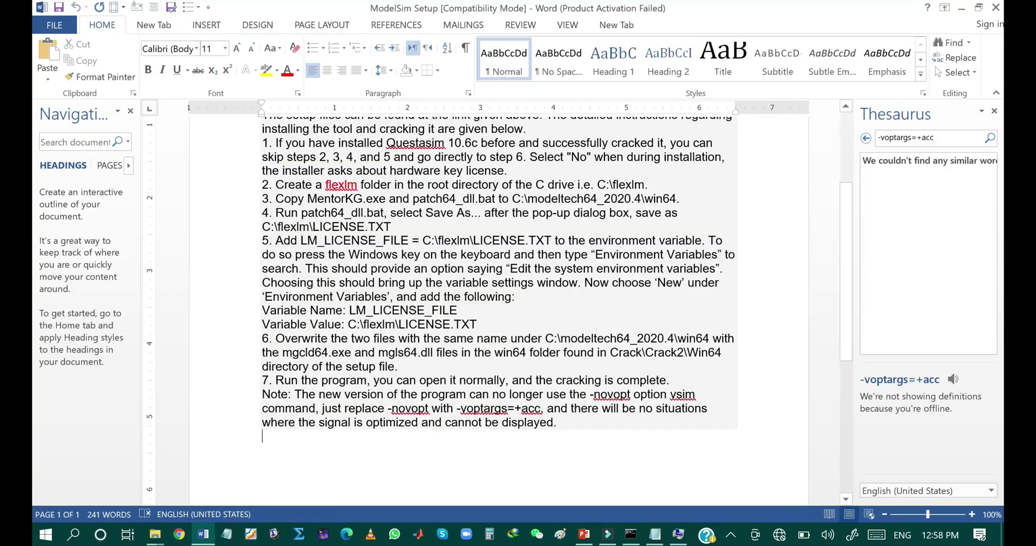
drag(411, 241, 301, 241)
key(ctrl+c)
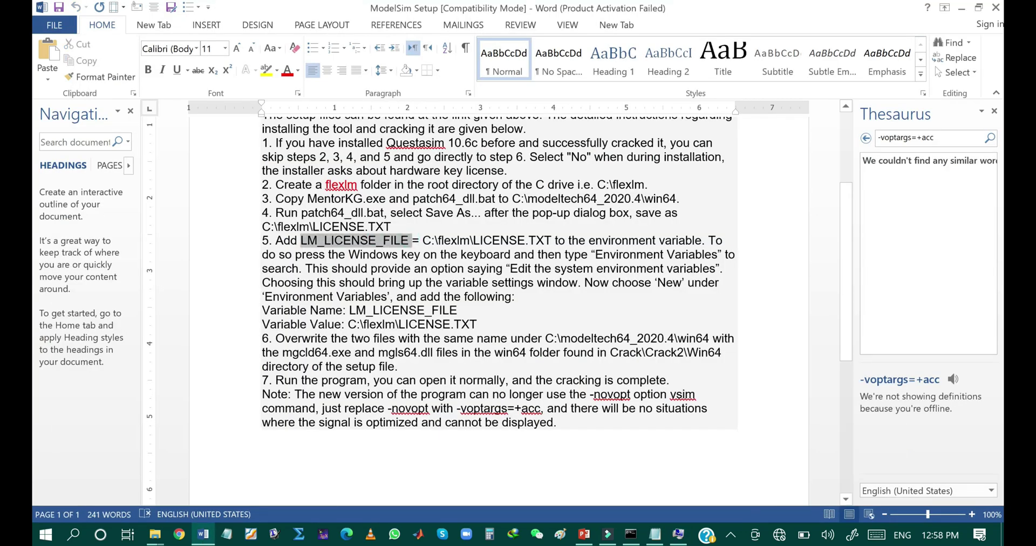
click(961, 7)
key(ctrl+v)
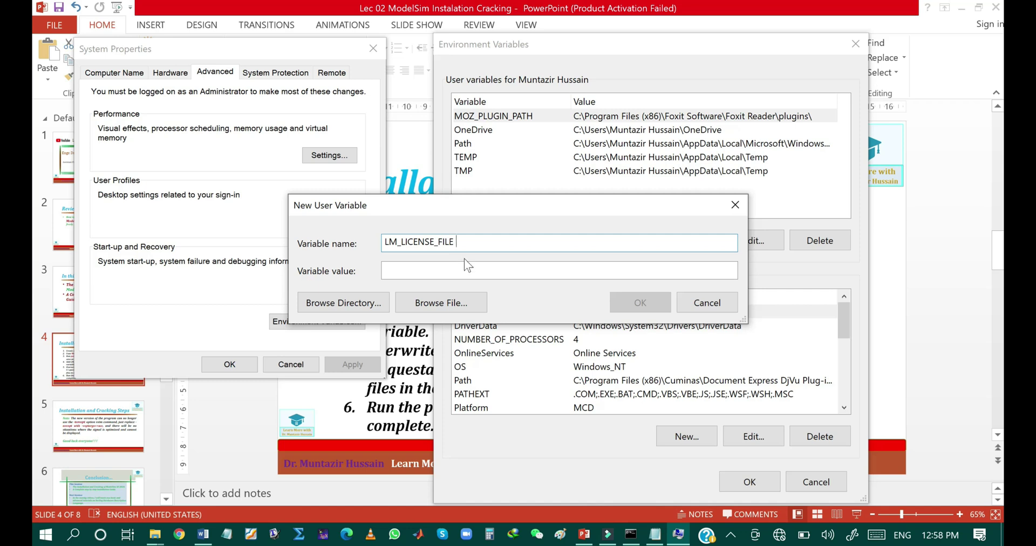
Set the variable's value to the LICENSE file in C:\FlexLM and apply the environment variable changes.
click(447, 300)
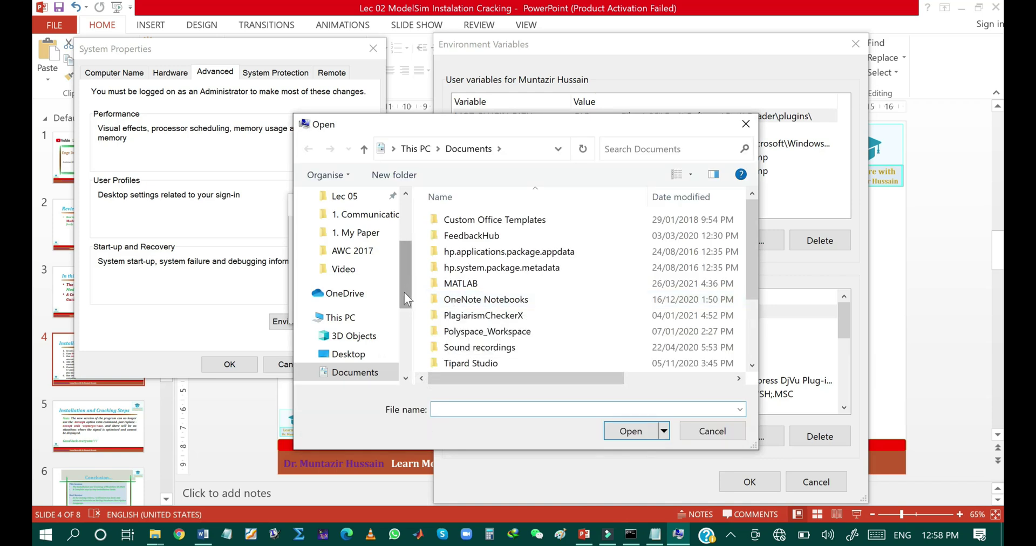
drag(403, 290, 404, 329)
click(377, 348)
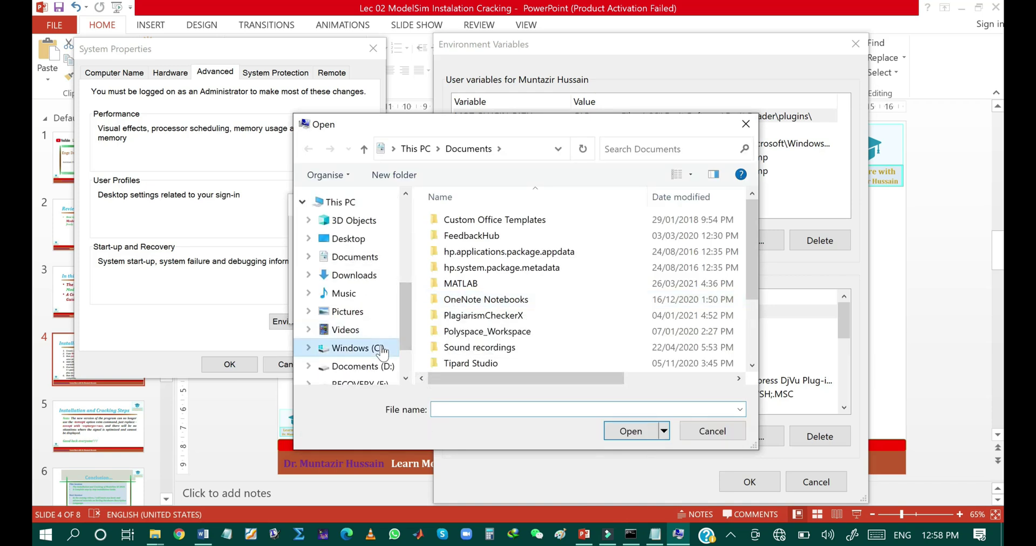
double_click(465, 221)
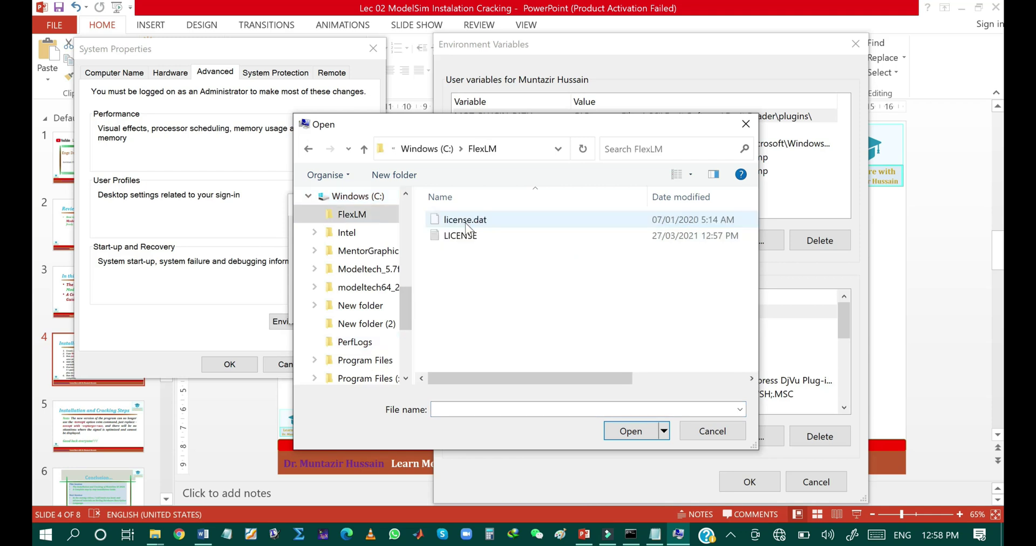
click(501, 238)
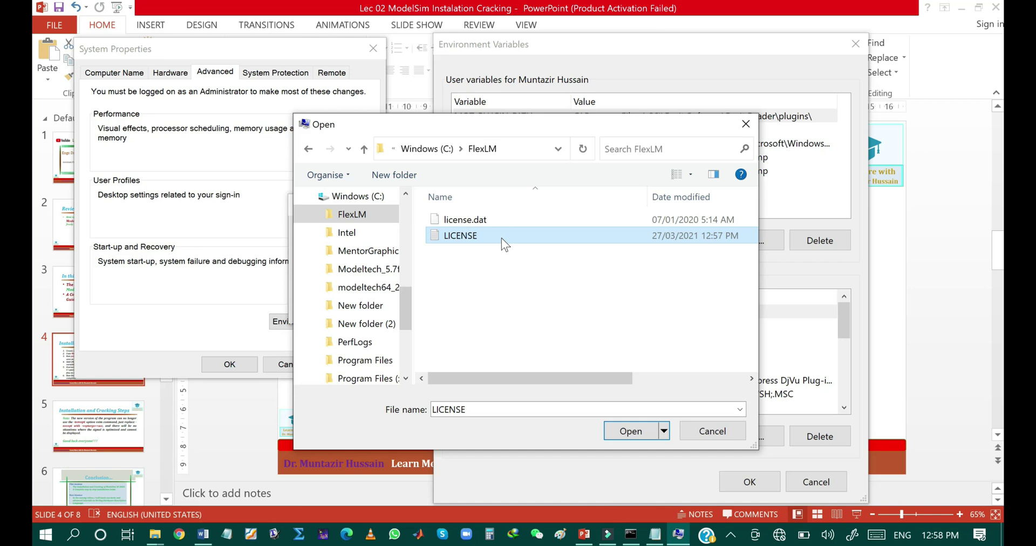
double_click(501, 238)
click(638, 304)
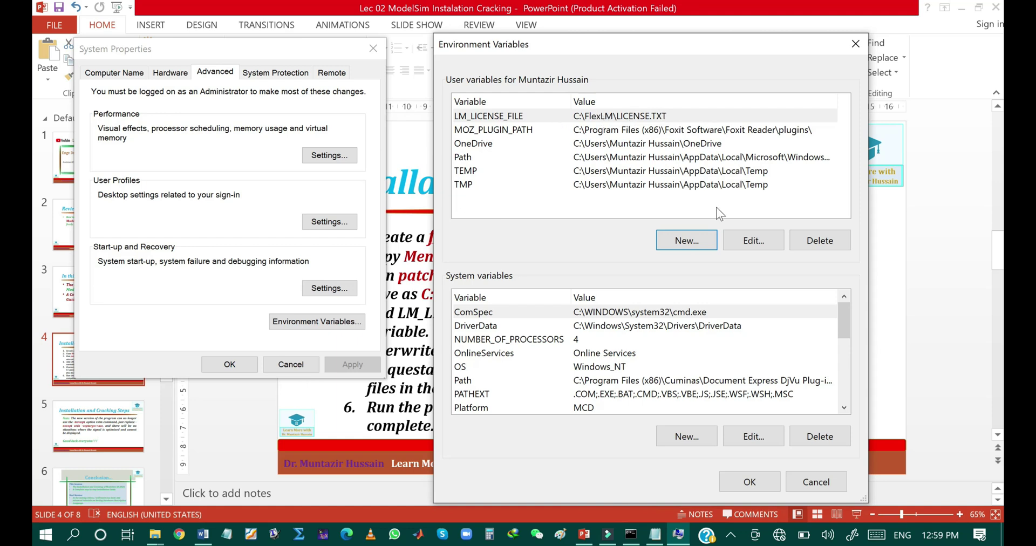
click(749, 482)
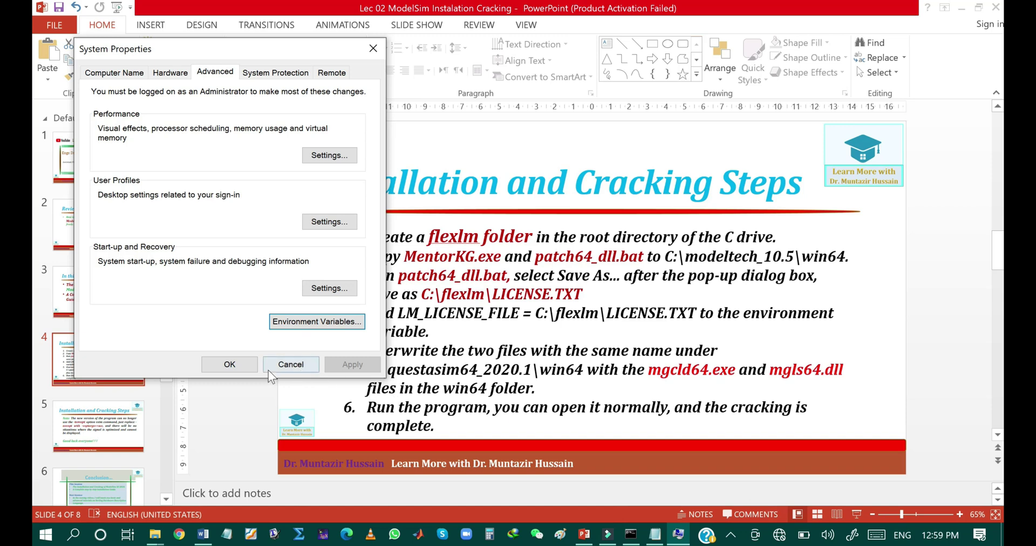
click(235, 368)
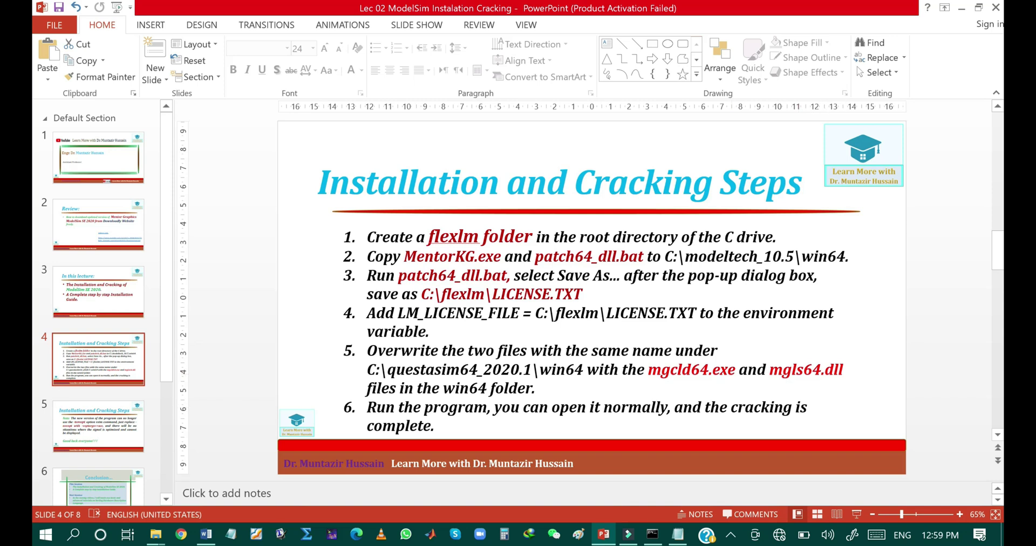
Switch to File Explorer and copy mgcld64 and mgls64.dll from the win64 folder inside Crack 2.
mouse_move(164, 537)
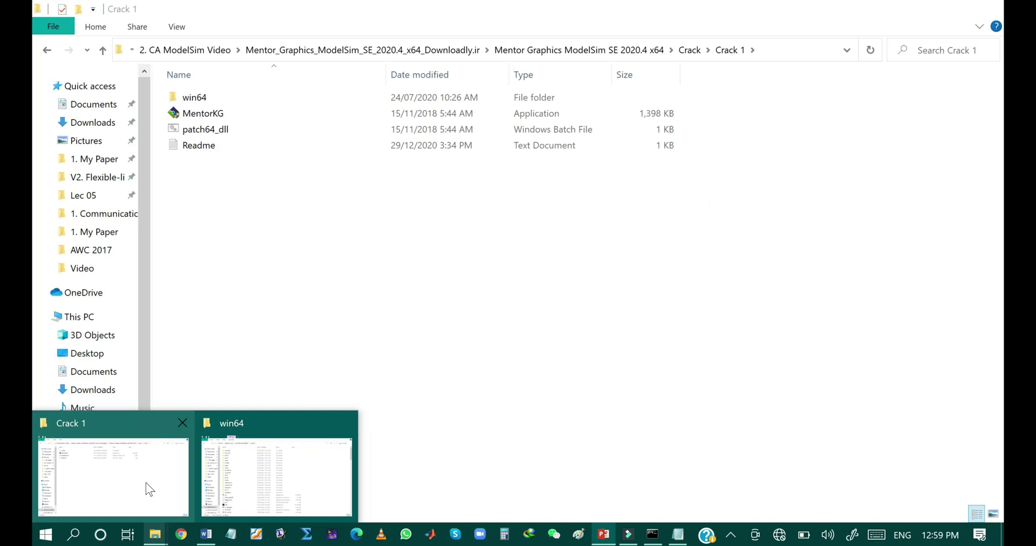
click(146, 482)
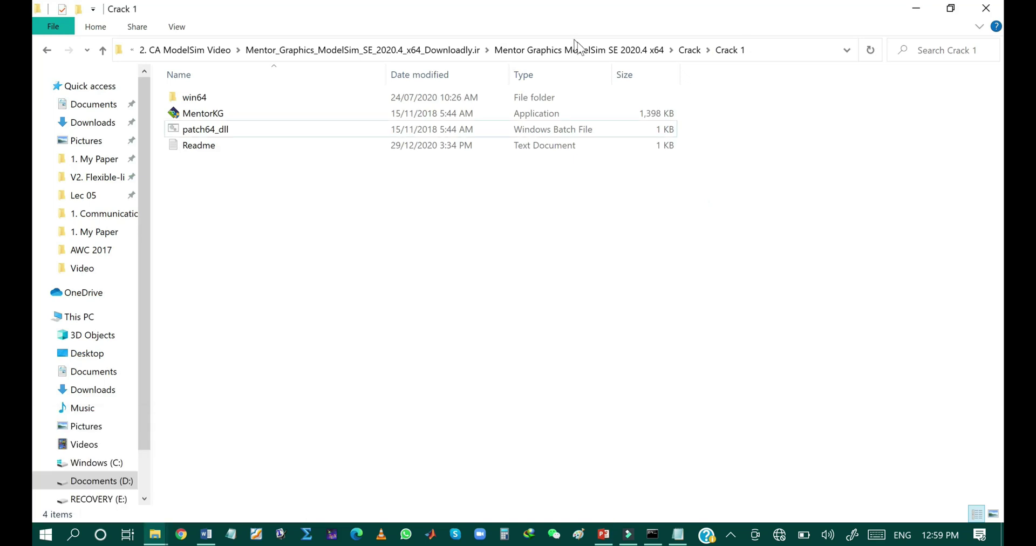
click(634, 50)
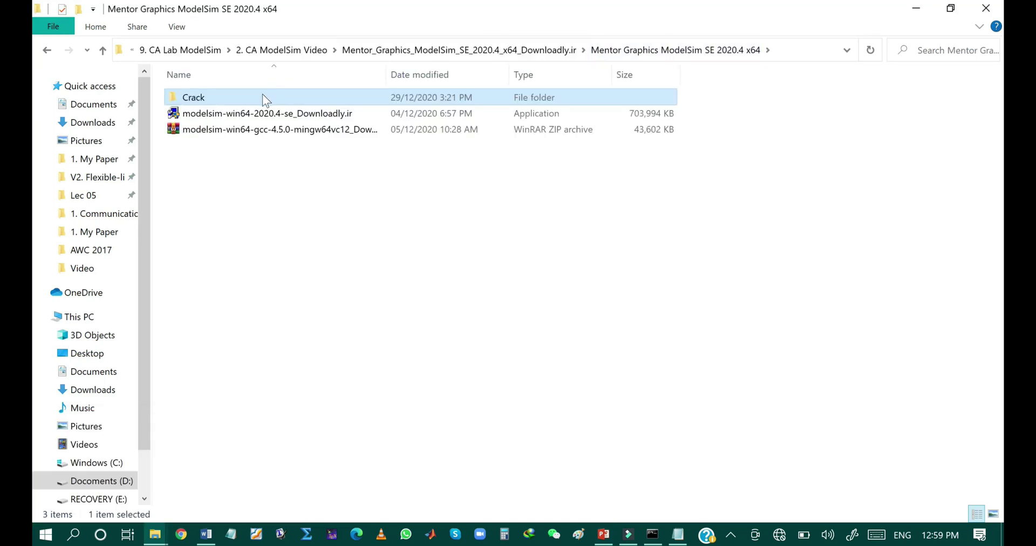
double_click(264, 101)
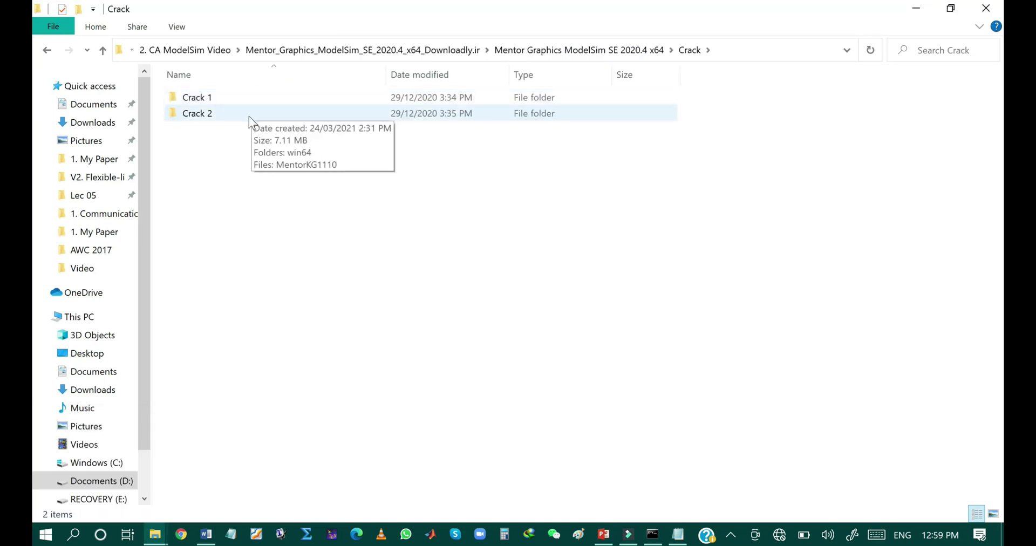
double_click(248, 116)
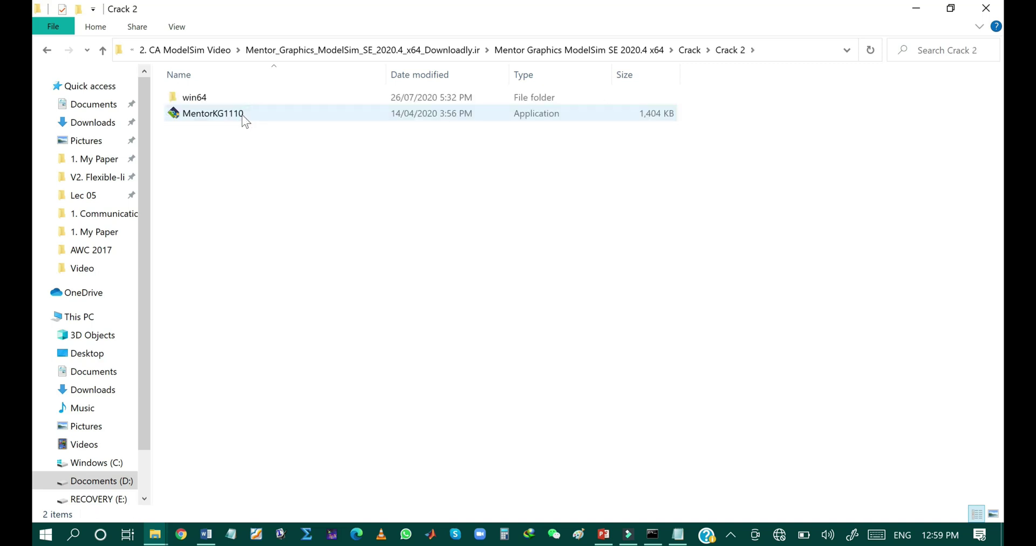
double_click(228, 102)
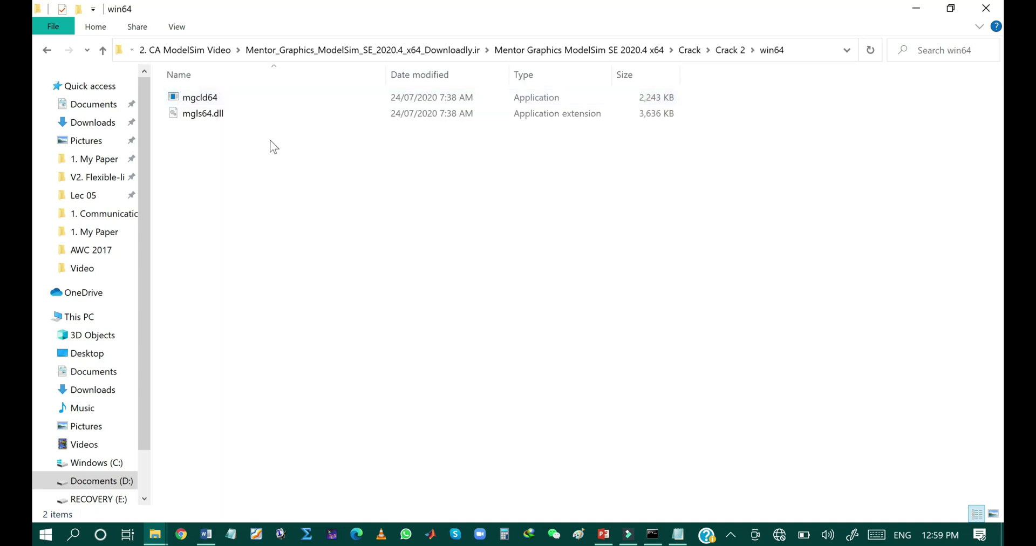
Paste the two copied files into C:\modeltech64_2020.4\win64, replacing the files of the same names.
click(96, 463)
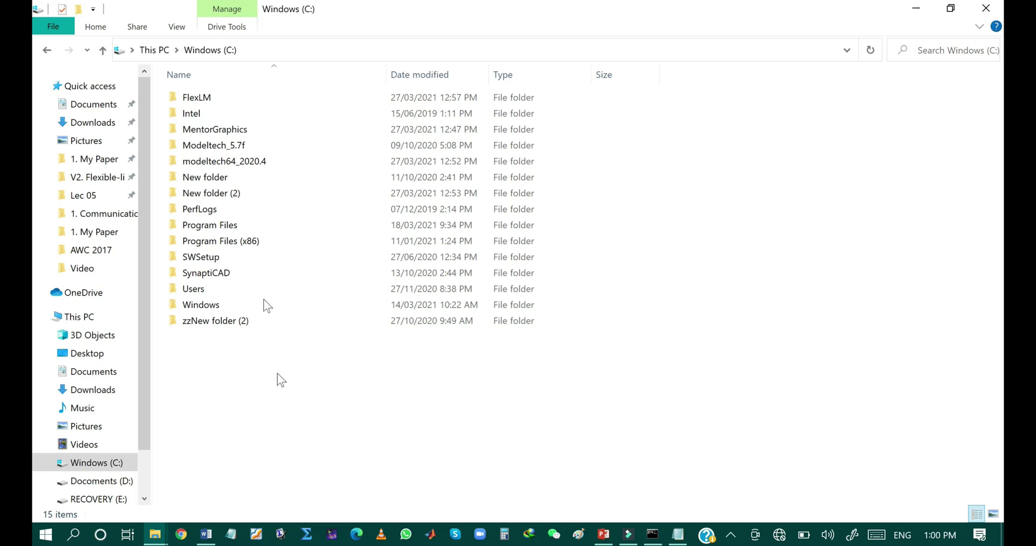
double_click(243, 167)
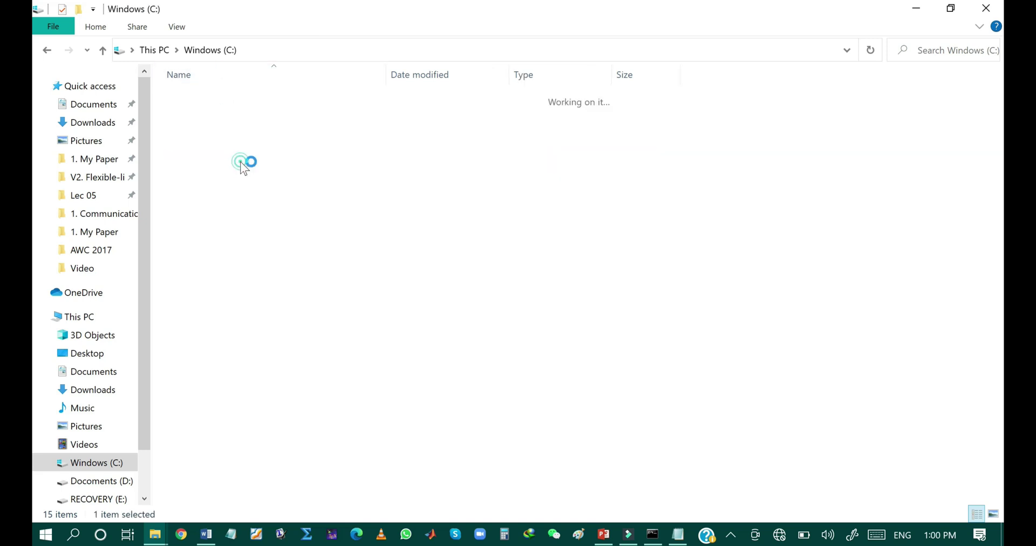
key(w)
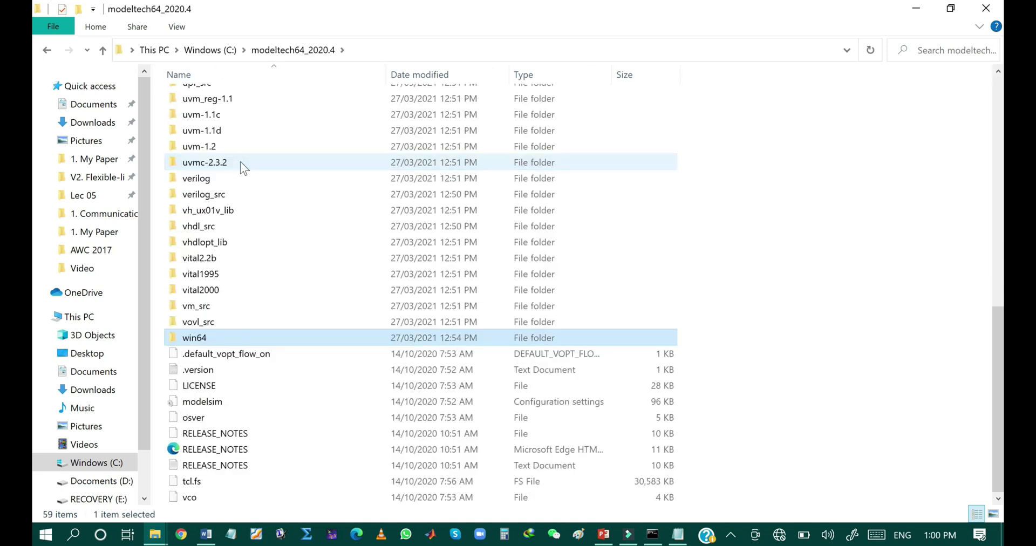
key(Return)
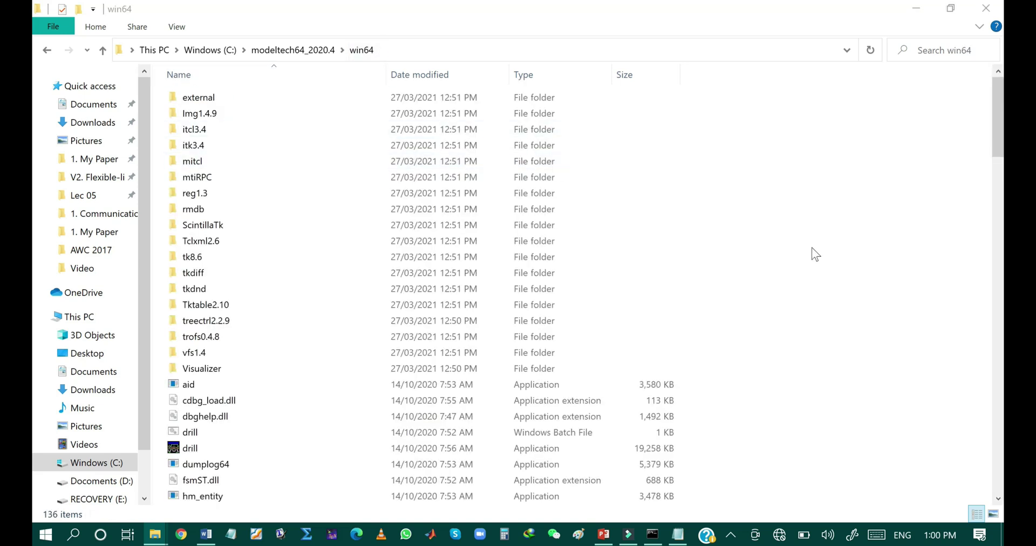
key(ctrl+v)
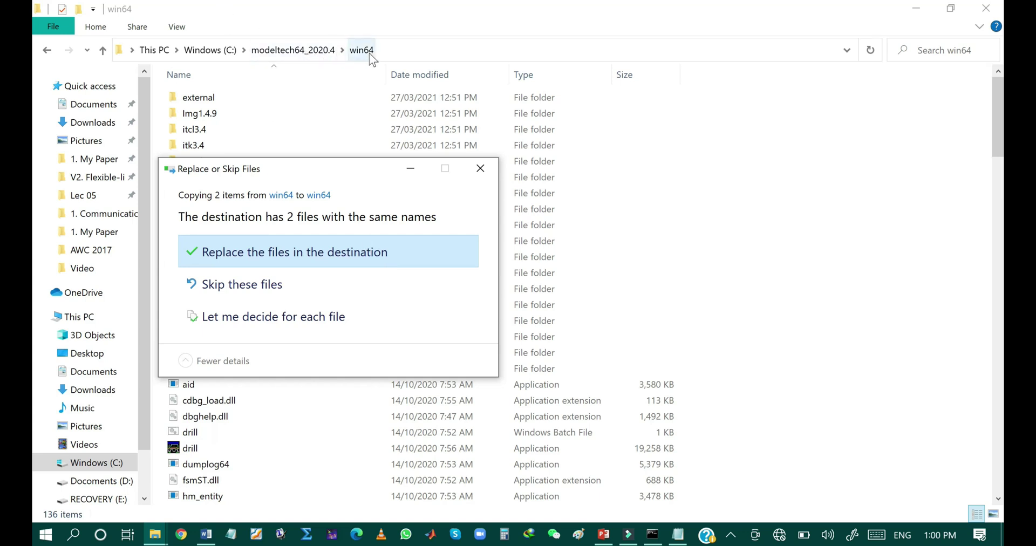
click(358, 251)
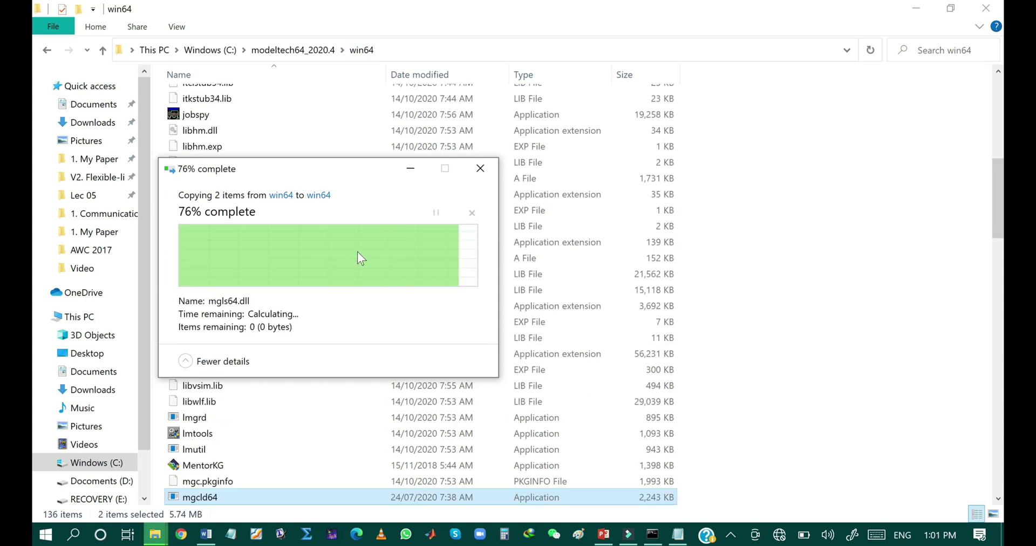